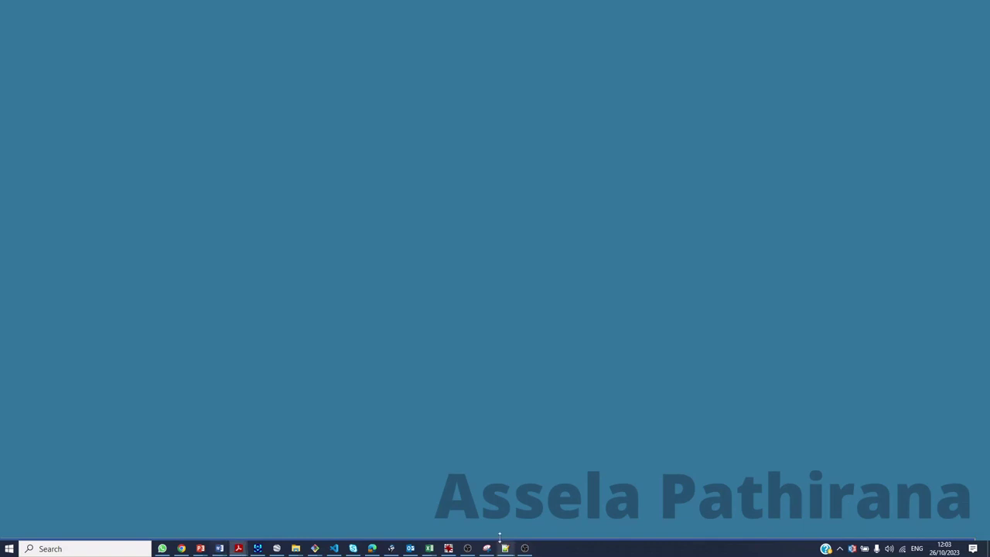
Bring the 'Development of IDF Curves for Colombo' paper up full-screen on page 1.
left_click(238, 548)
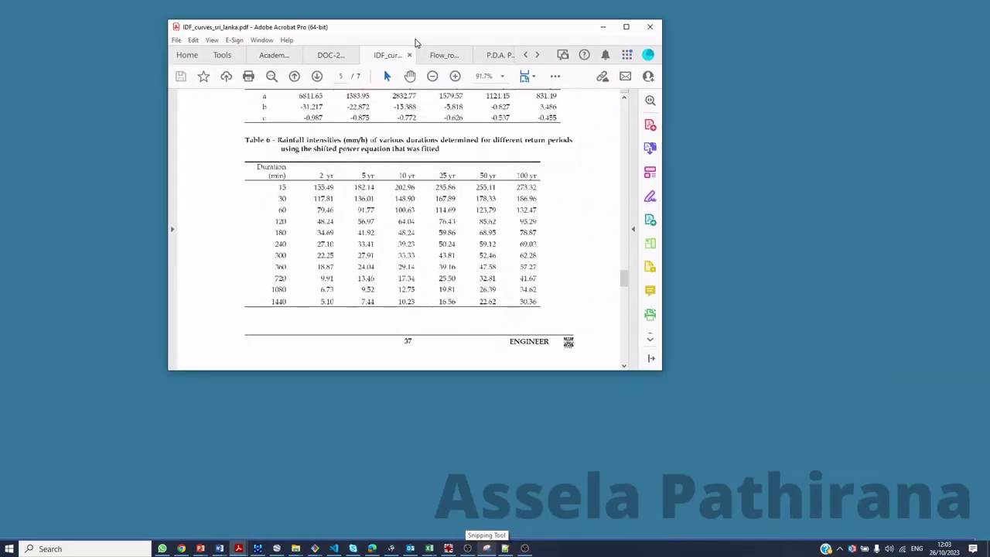
left_click_drag(415, 42, 285, 61)
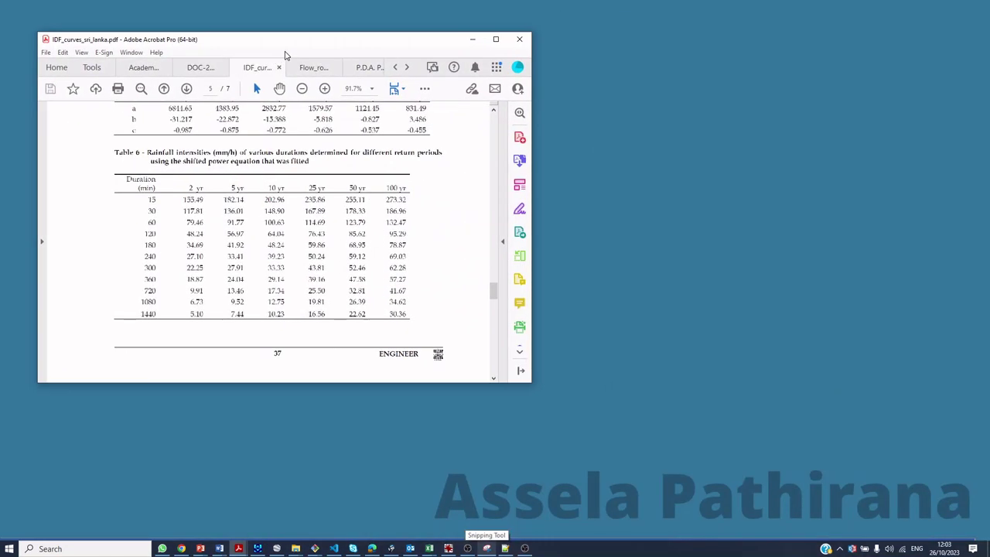
double_click(487, 40)
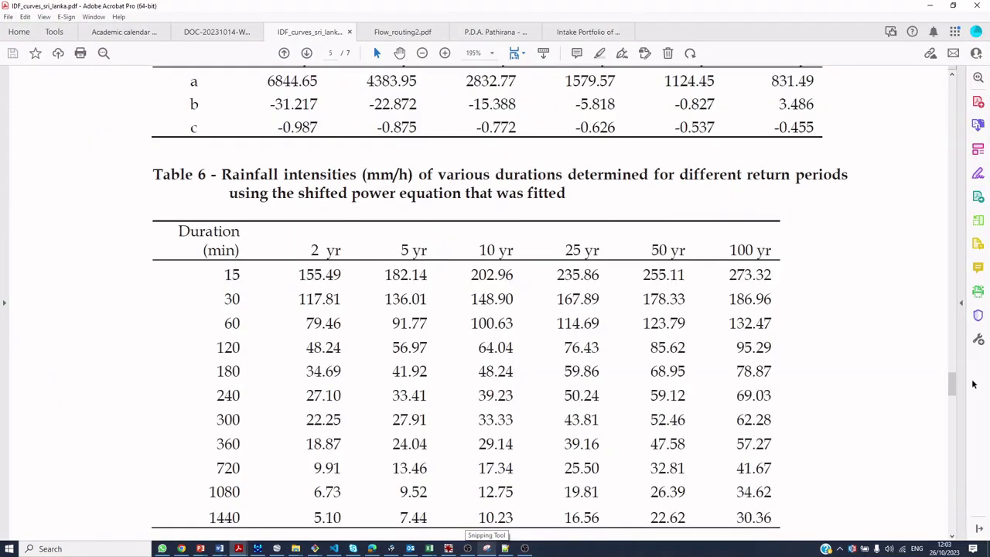
left_click_drag(953, 391, 952, 87)
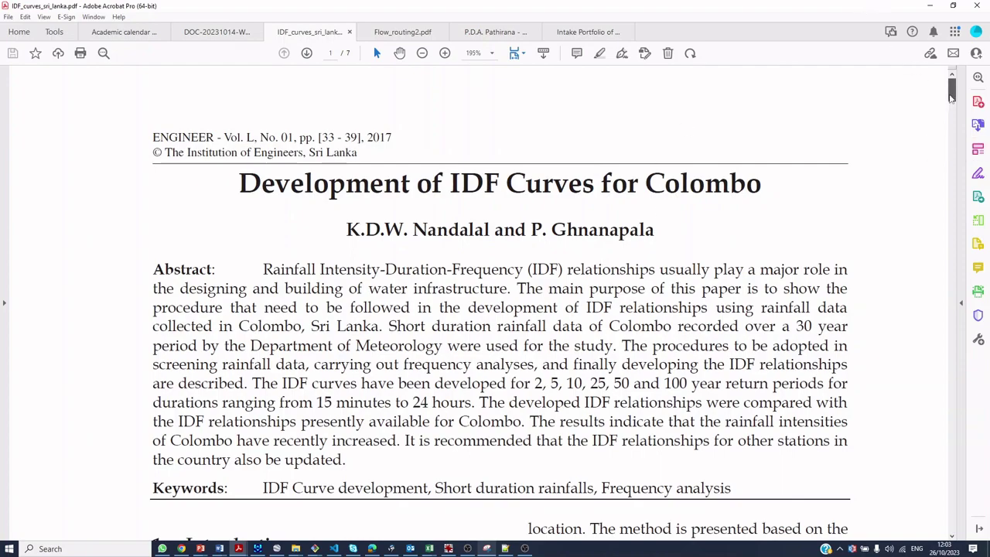
Scroll to Table 5's power-equation constants on page 5, then minimize Acrobat.
left_click_drag(951, 92, 934, 376)
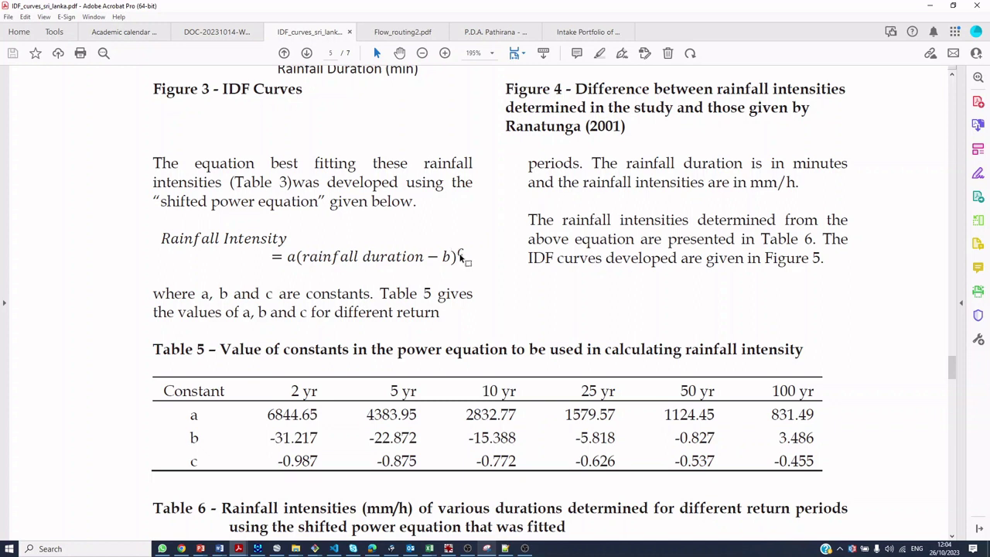
scroll(411, 249, "down", 2)
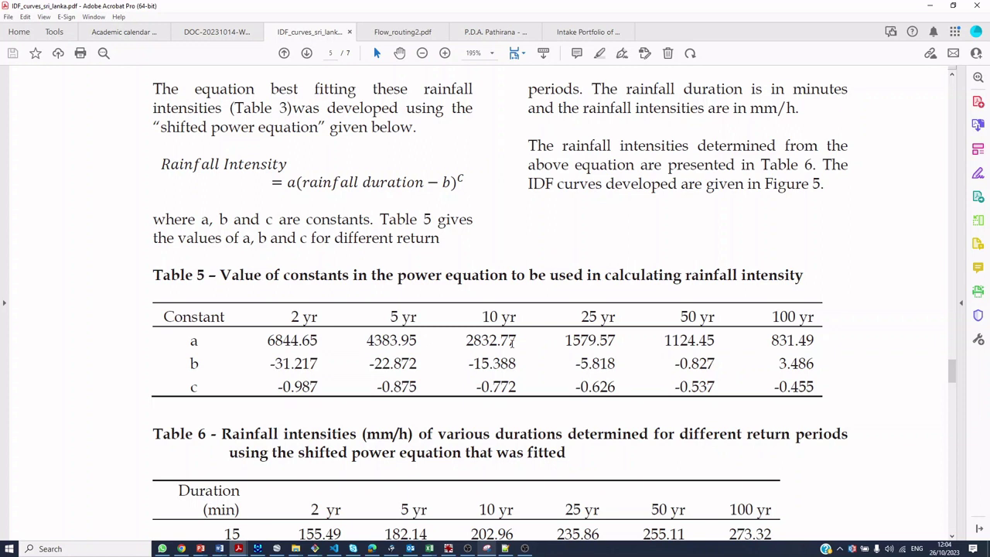
left_click(931, 5)
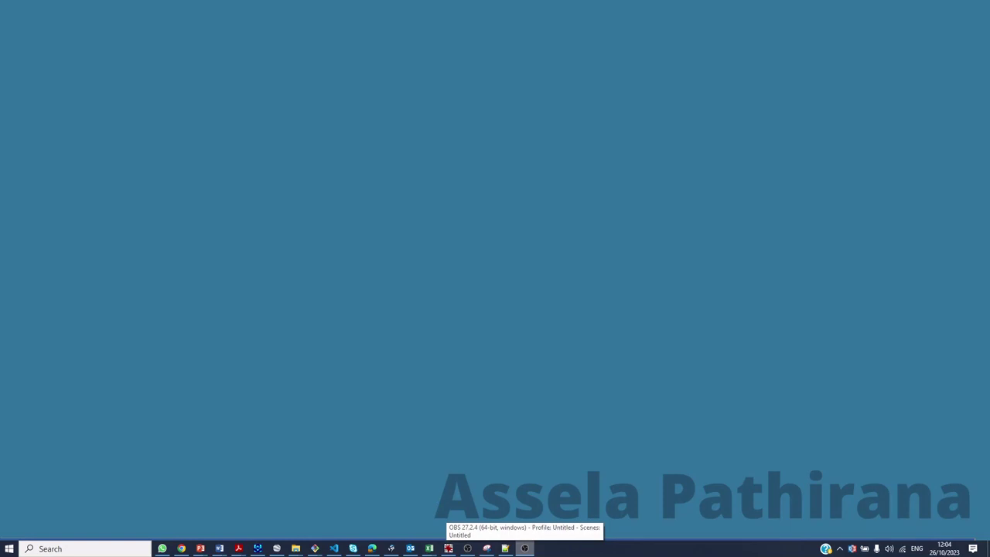
Open the IDF_calculation workbook and review the 2-, 10- and 25-year return periods in B1:D1.
left_click(430, 548)
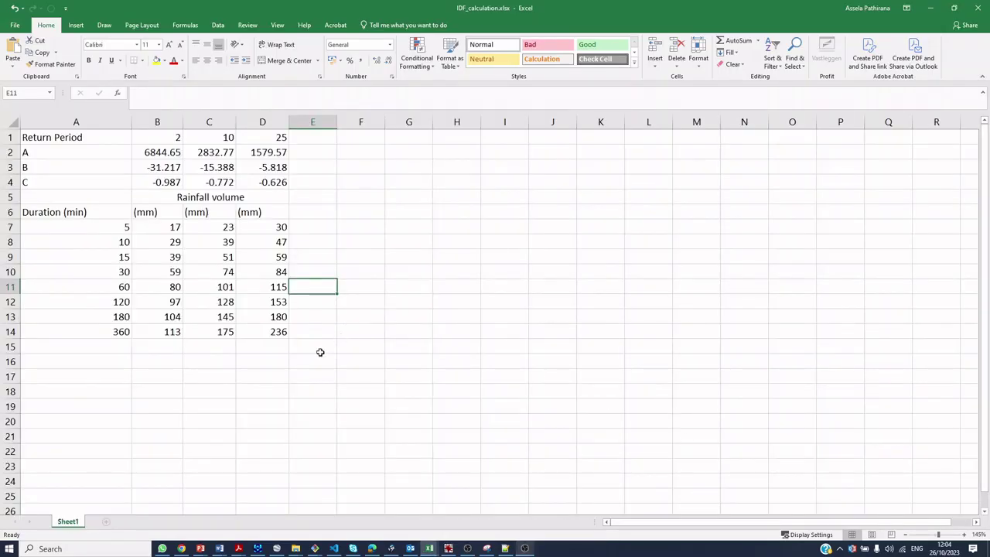
left_click(159, 375)
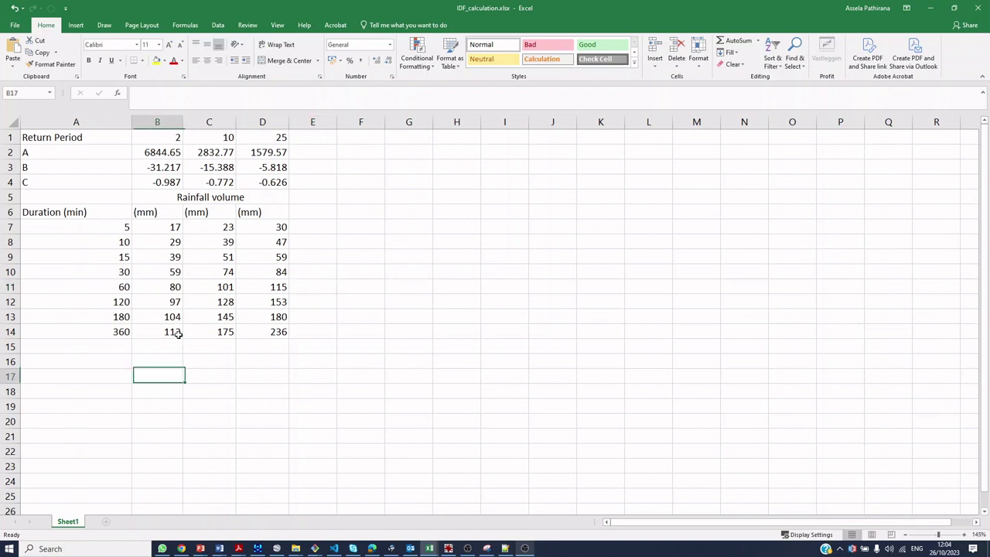
left_click(164, 142)
left_click(226, 138)
left_click(261, 140)
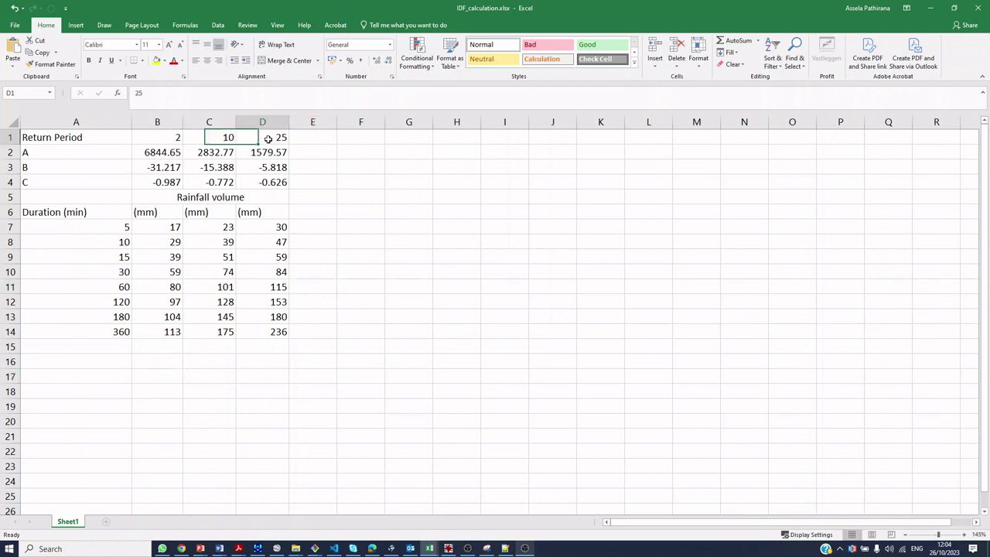
left_click(327, 137)
left_click(168, 136)
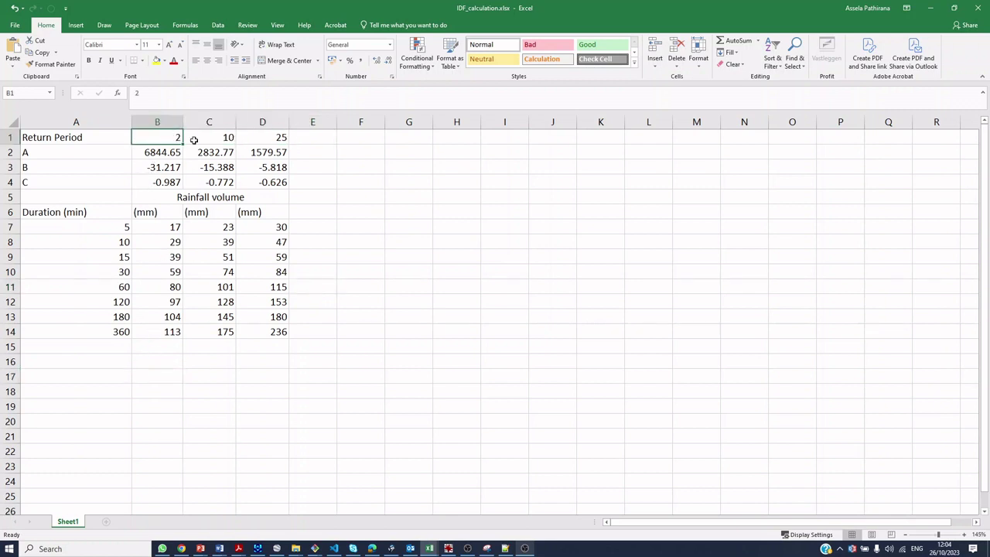
left_click(221, 140)
left_click(276, 137)
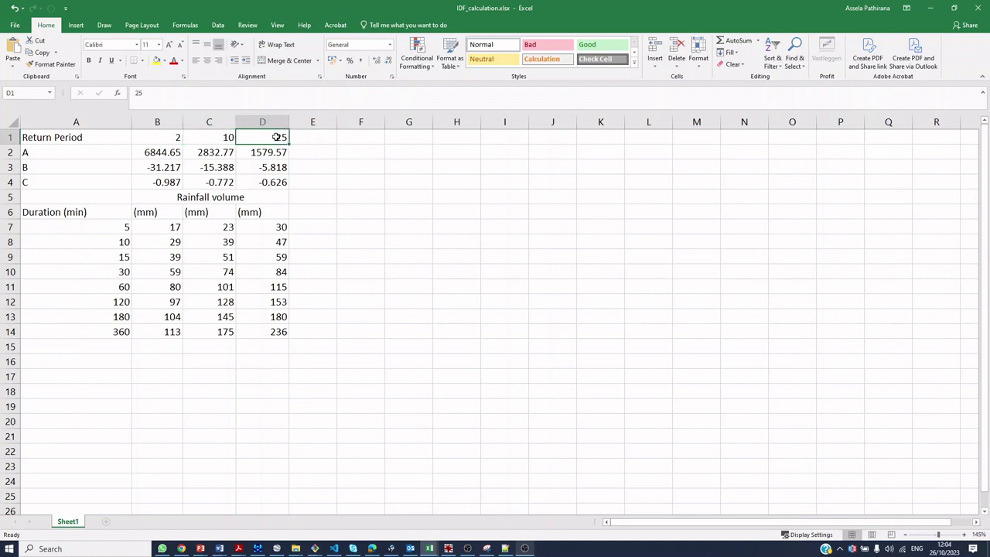
Check the 2-year (B2:B4) and 10-year (C2:C4) A, B, C constants.
left_click(156, 153)
left_click_drag(157, 154, 158, 181)
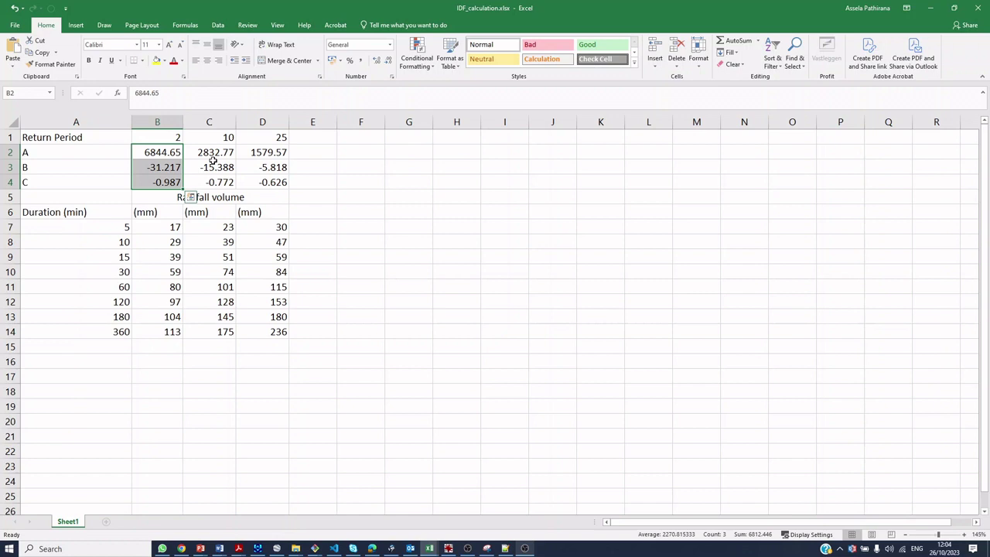
left_click_drag(210, 153, 212, 181)
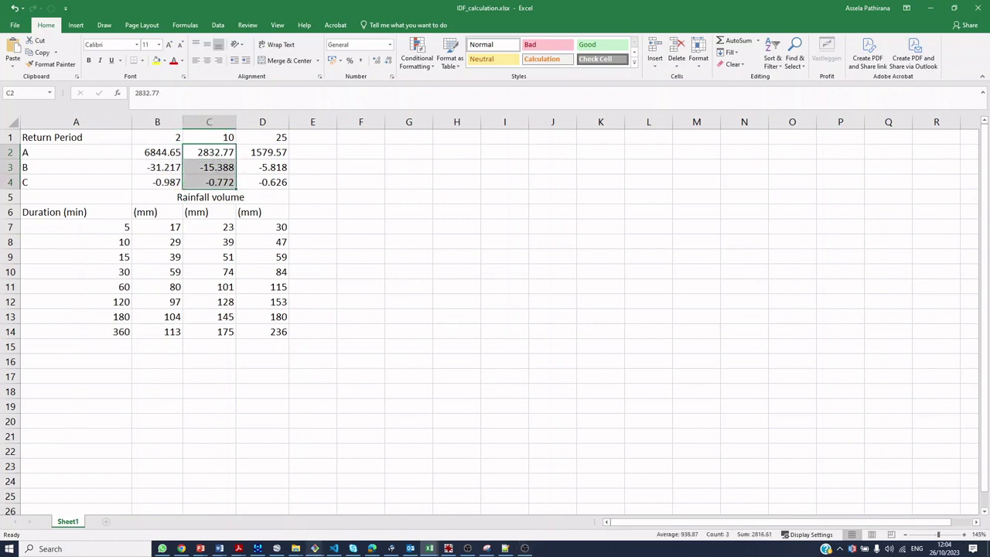
left_click(314, 549)
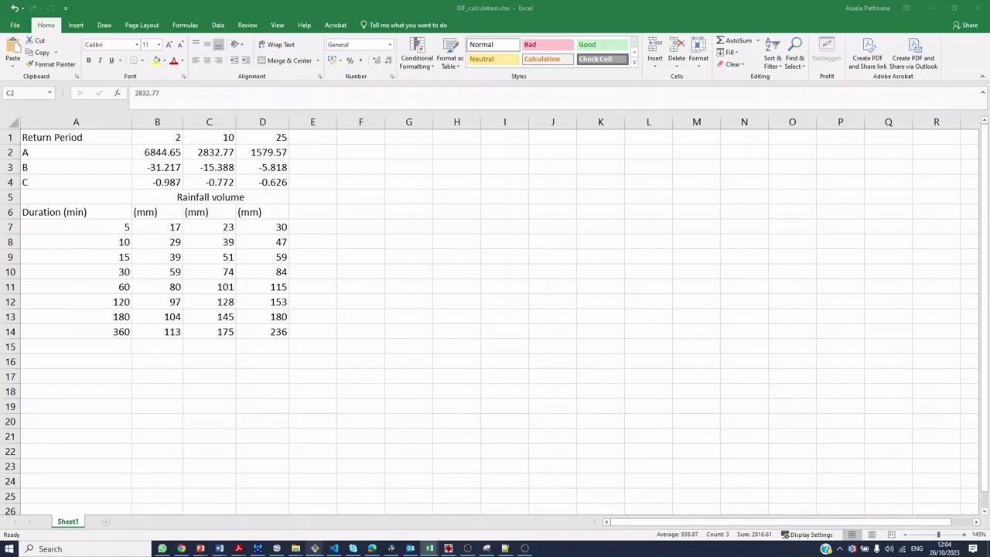
Lay Acrobat's Table 5 over the workbook to compare its 10-year constants.
key("alt+Tab")
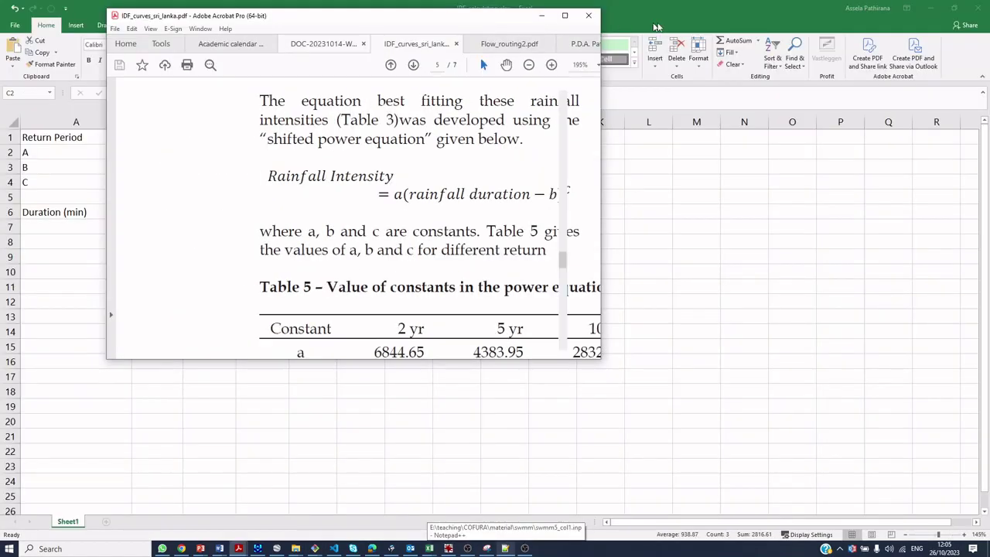
left_click_drag(209, 6, 533, 20)
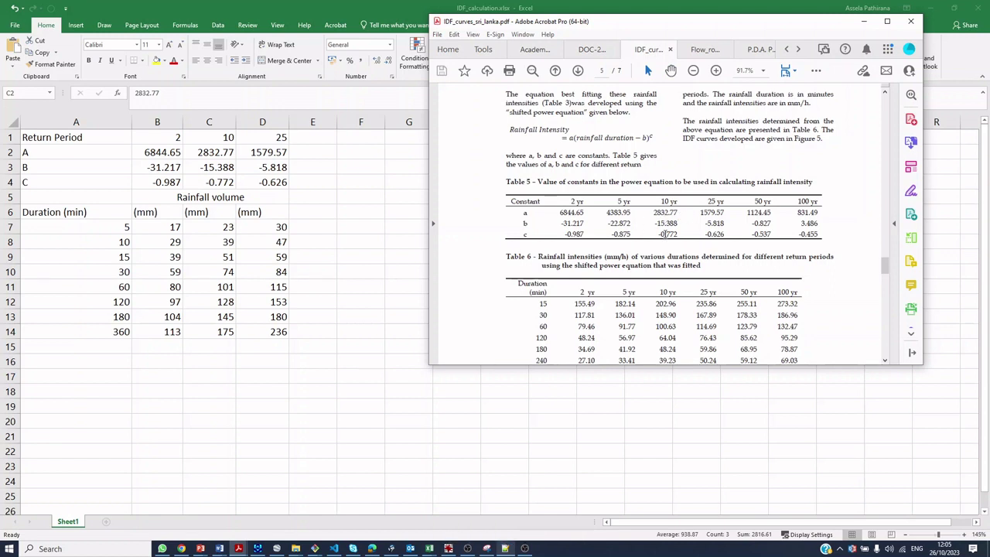
key("alt+Tab")
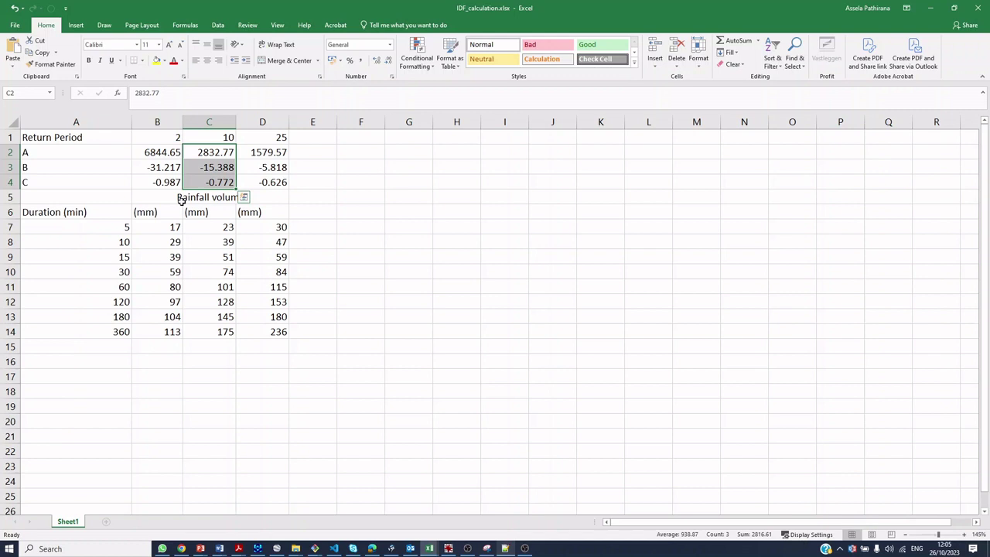
left_click(217, 319)
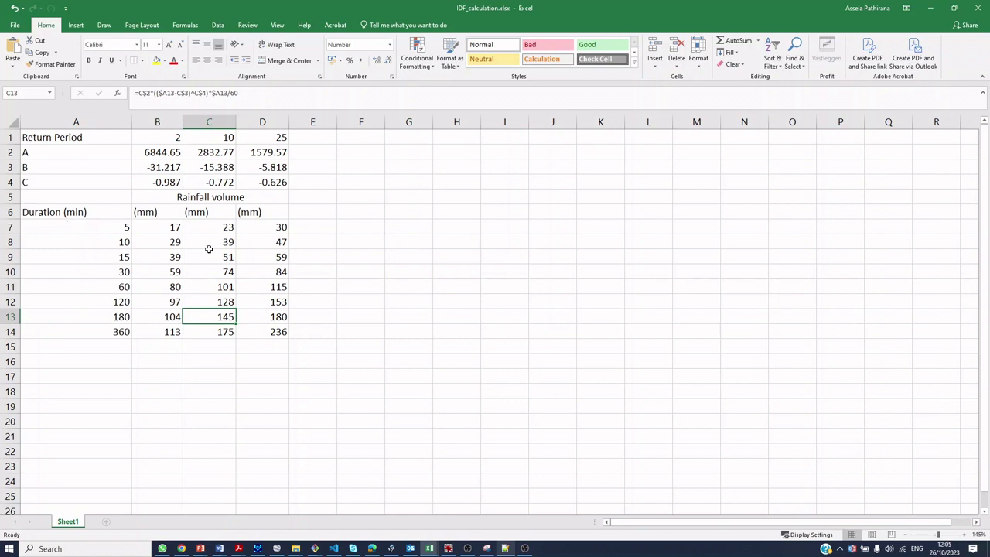
left_click(230, 348)
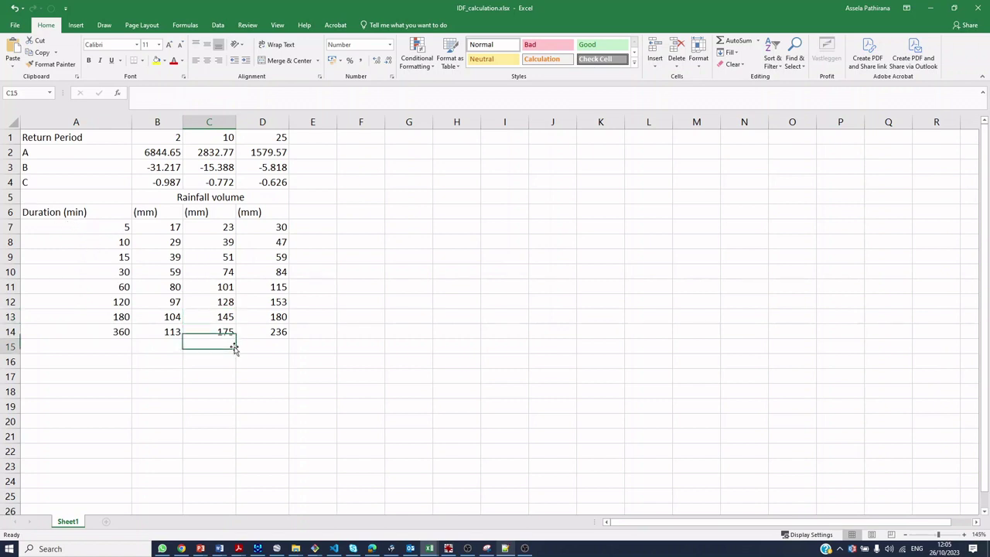
left_click(207, 199)
left_click_drag(157, 227, 267, 334)
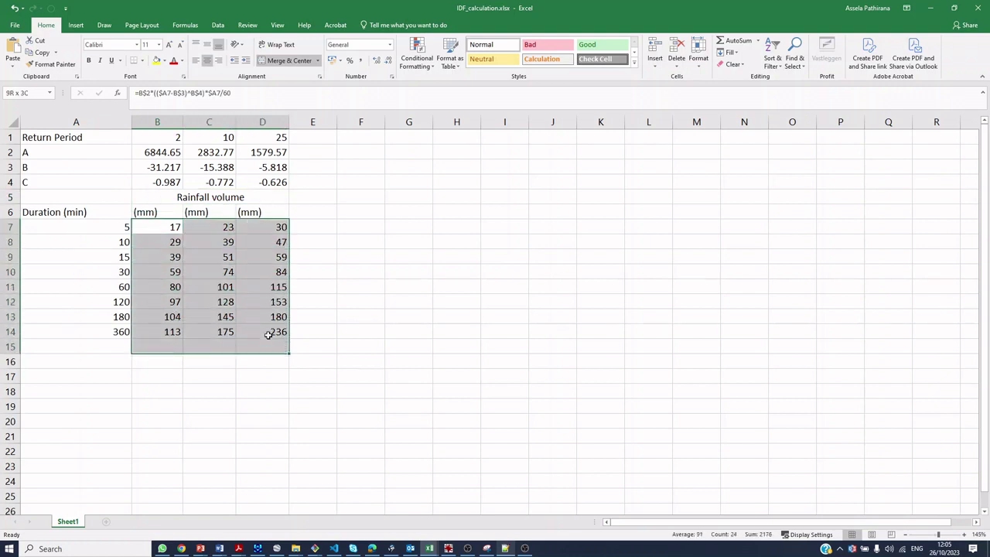
left_click(252, 360)
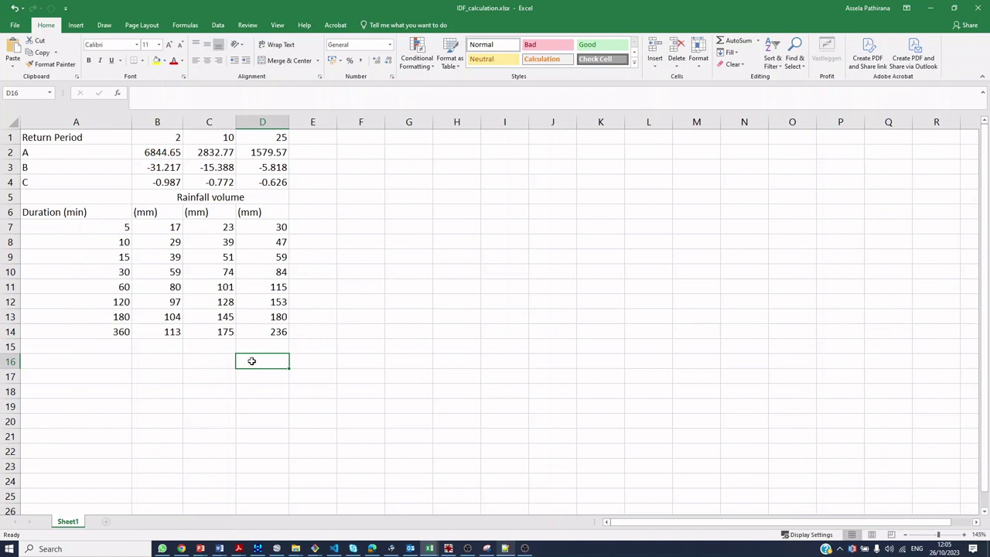
left_click(169, 229)
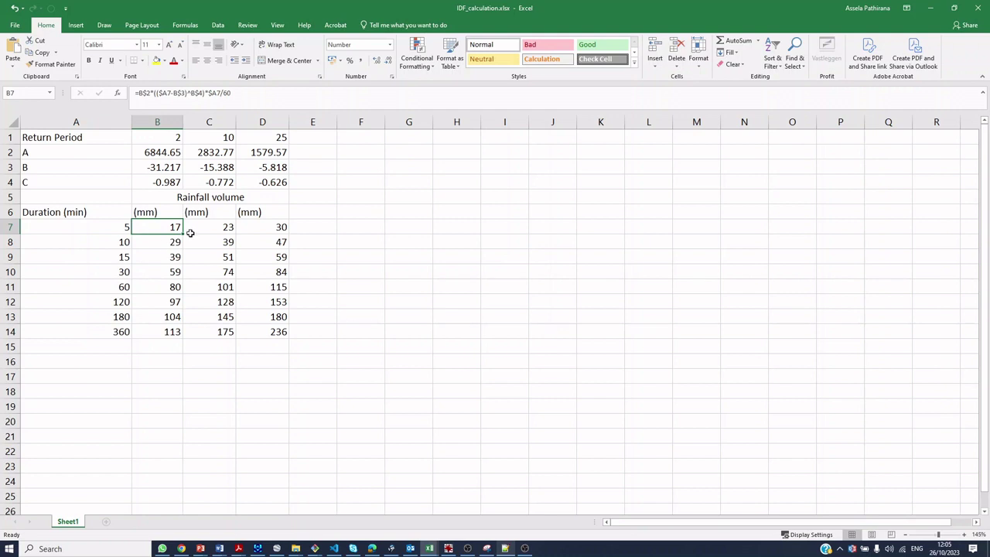
left_click(127, 227)
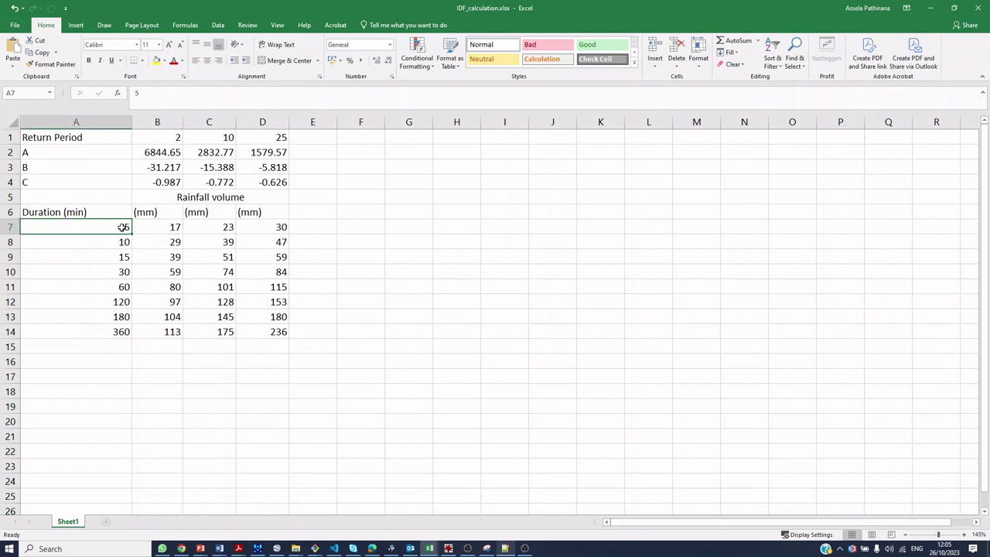
left_click(172, 230)
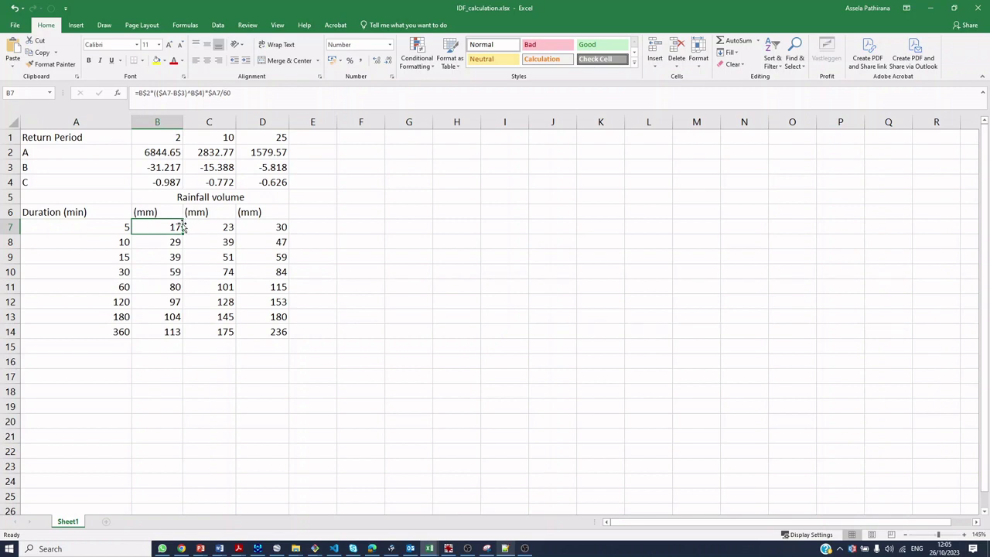
left_click(124, 244)
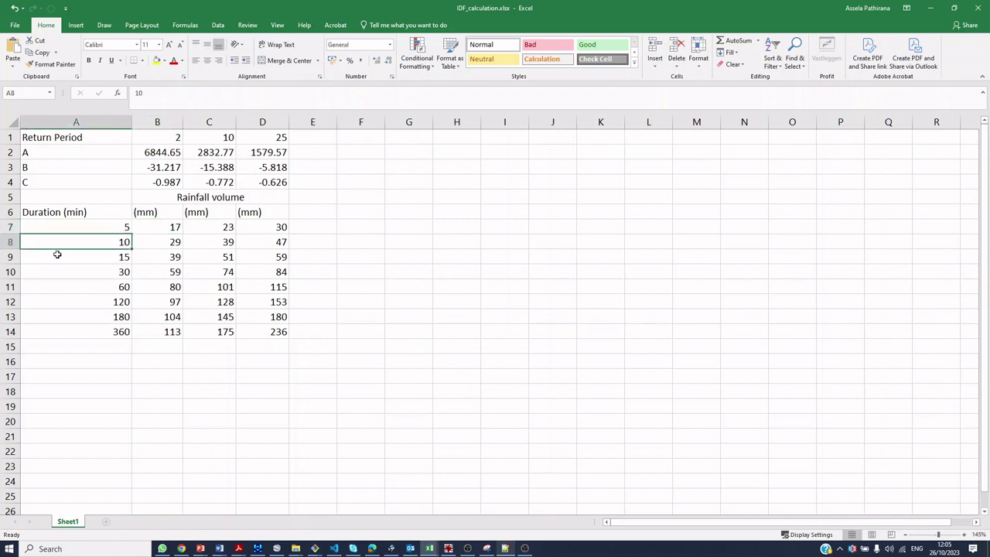
left_click(164, 247)
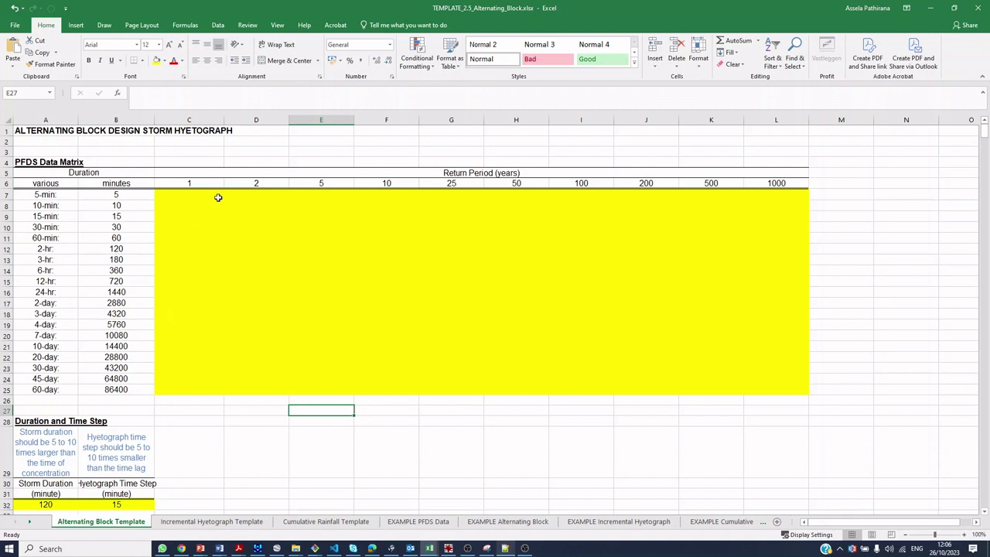
Mark the template's empty 10-year column from 5-minute through 3-day (F7:F18).
left_click(494, 175)
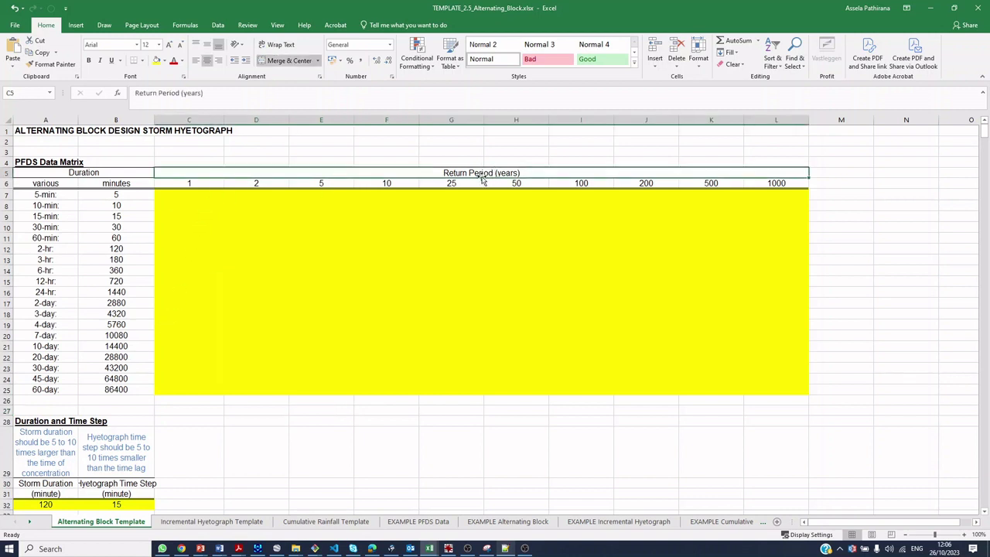
left_click_drag(381, 198, 382, 311)
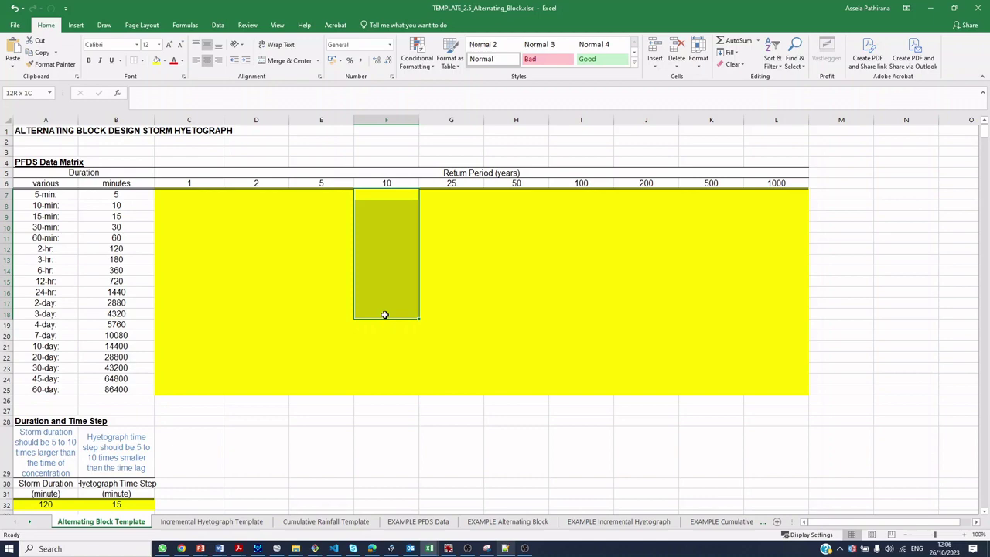
Restore the template window so the IDF workbook shows beside it.
left_click_drag(384, 314, 384, 315)
double_click(209, 7)
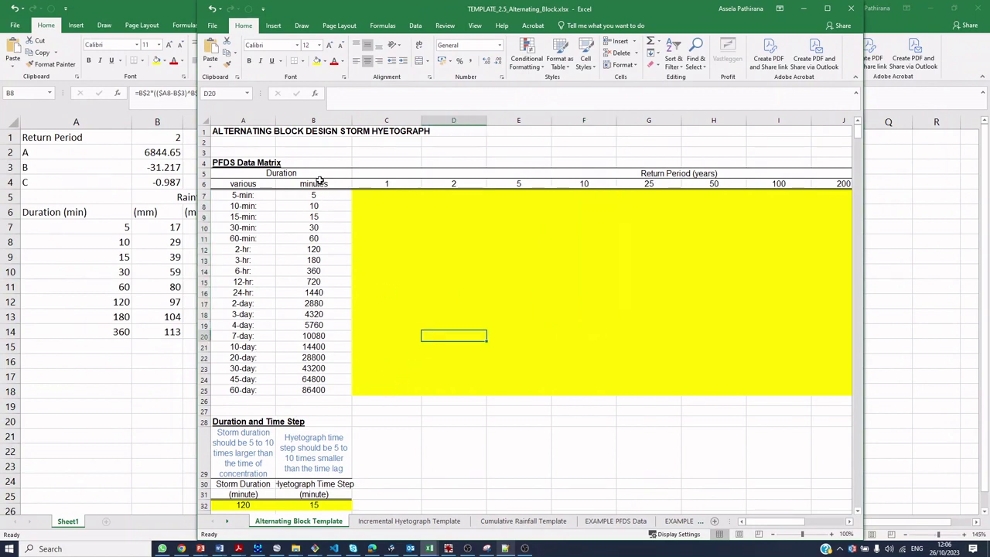
left_click_drag(317, 195, 313, 282)
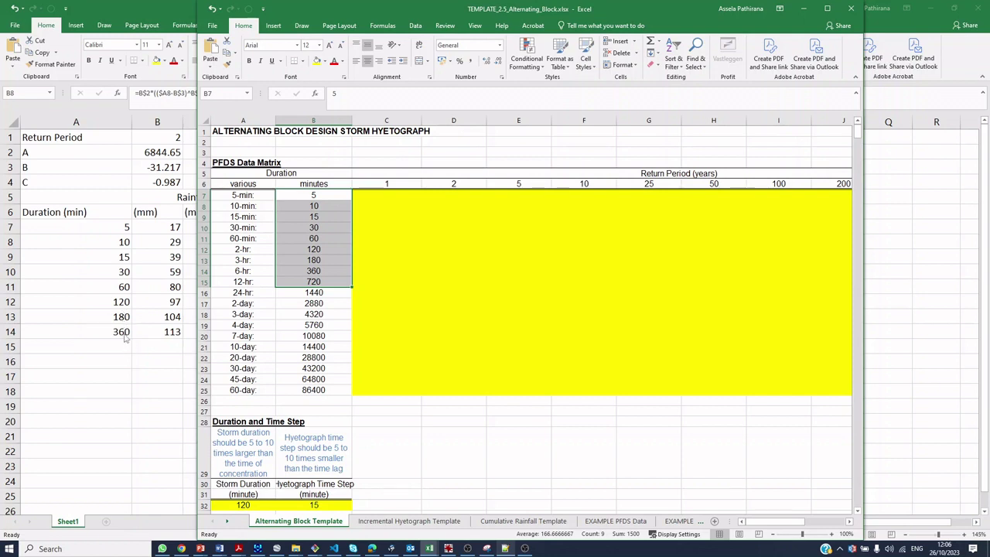
left_click(362, 268)
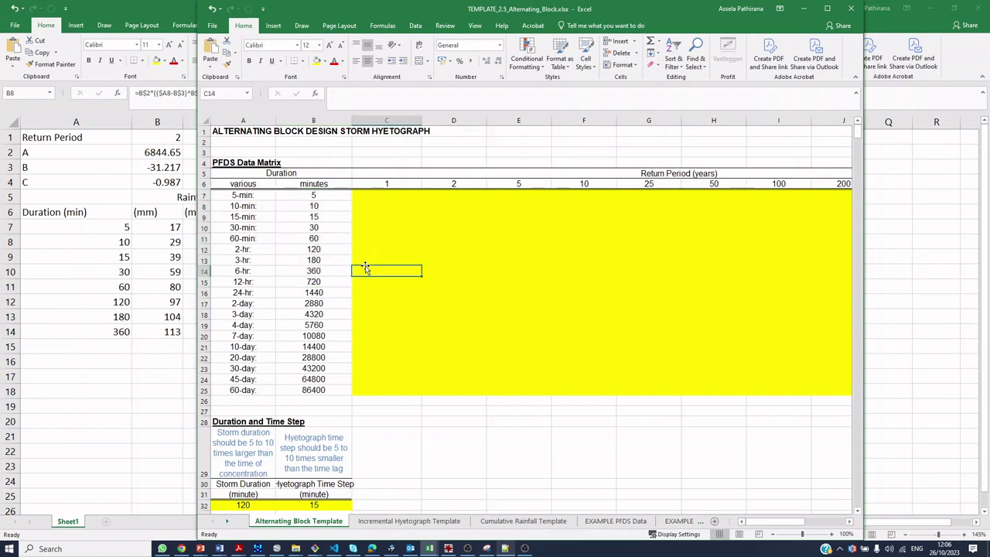
Copy the 2-year depths B7:B14 and paste them as values into the template's 2-year column.
left_click(184, 255)
left_click(176, 225)
left_click_drag(176, 225, 169, 325)
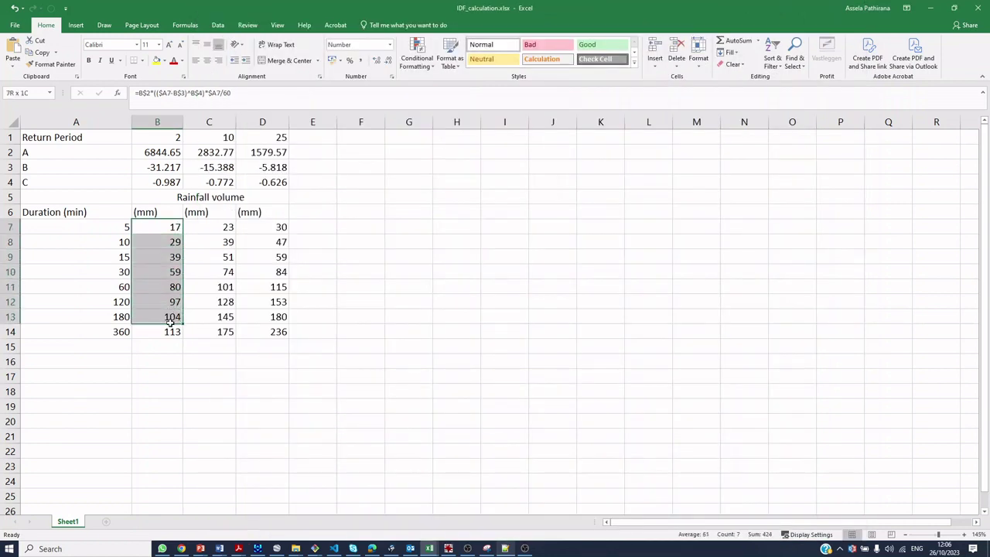
key("ctrl+c")
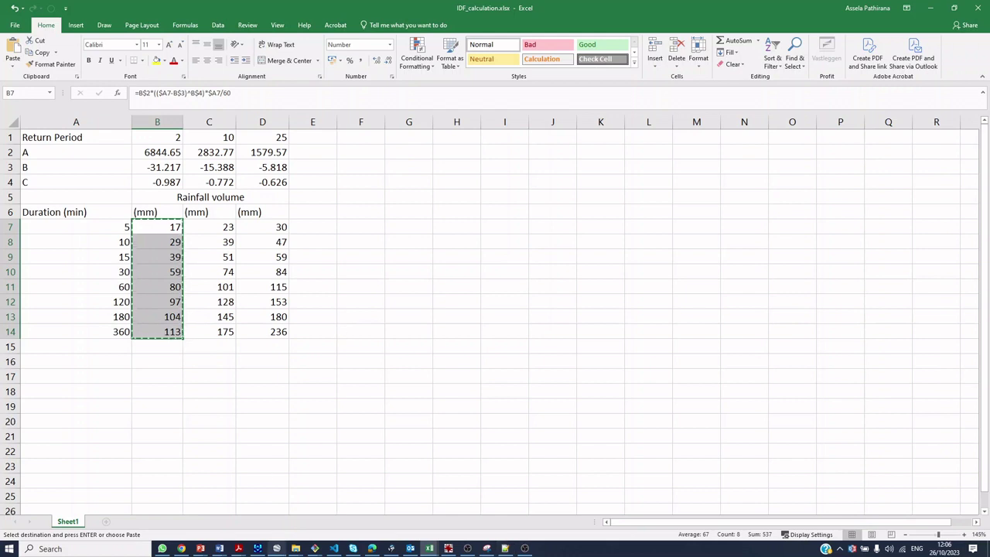
left_click(276, 548)
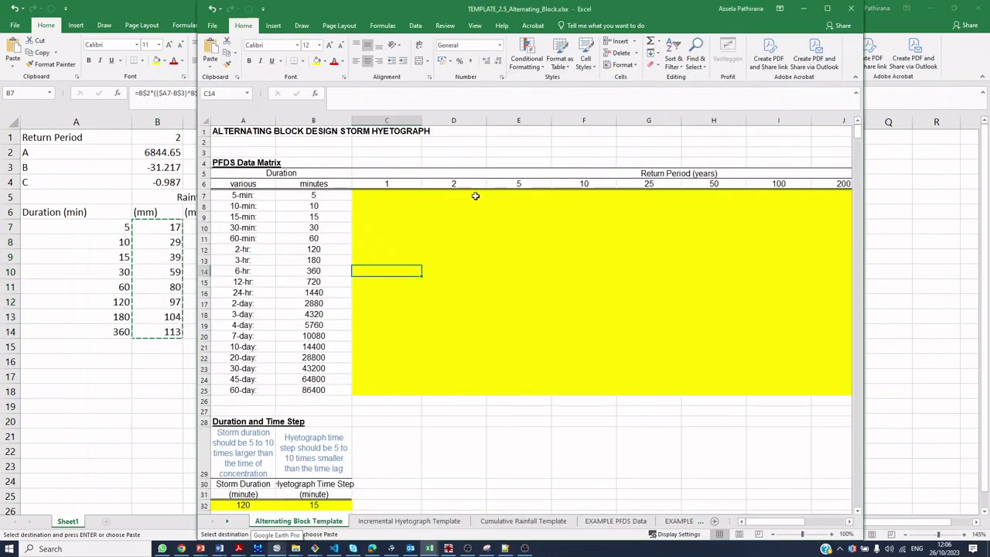
left_click(475, 195)
right_click(475, 196)
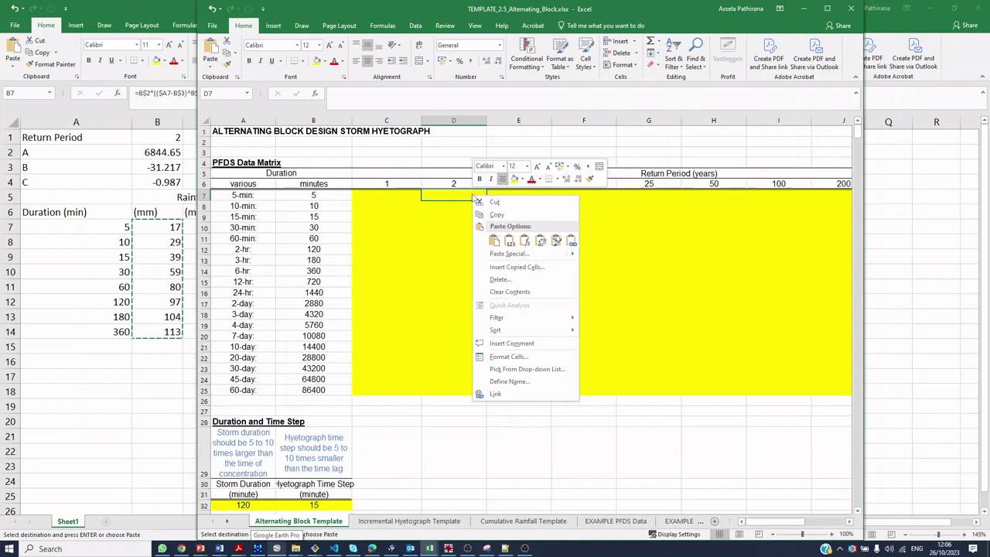
left_click(509, 241)
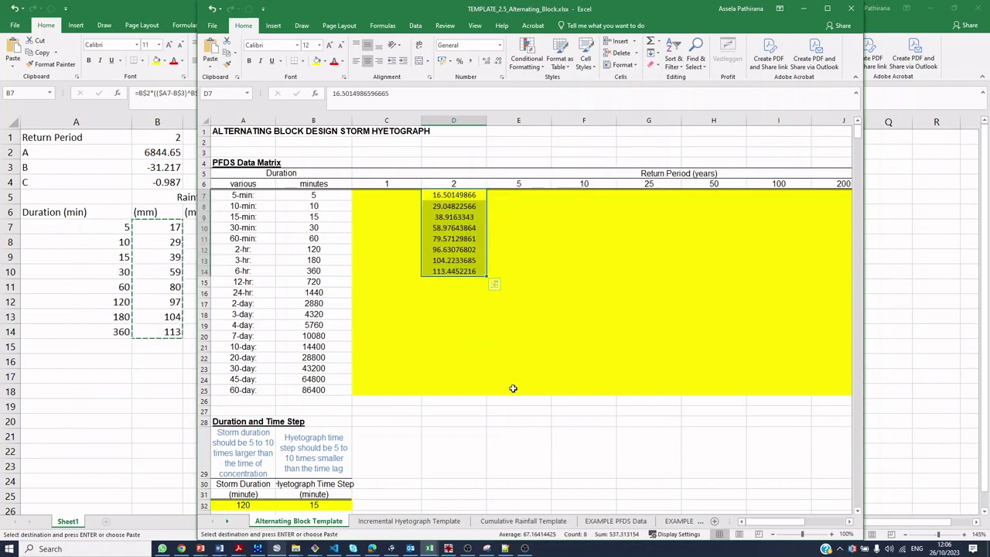
Copy the 10-year depths C7:C14 and paste them as values into the 10-year column.
key("alt+Tab")
left_click_drag(216, 227, 211, 338)
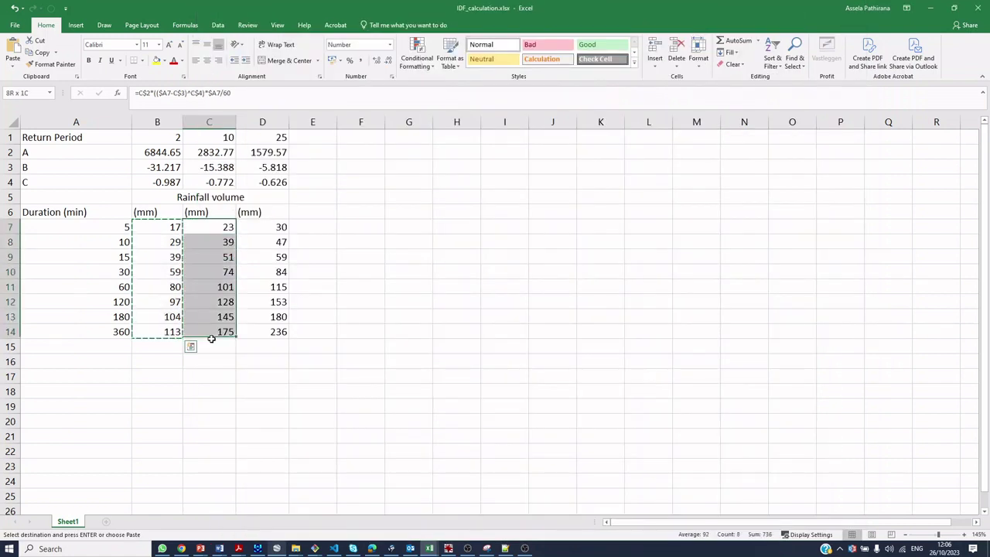
key("ctrl+c")
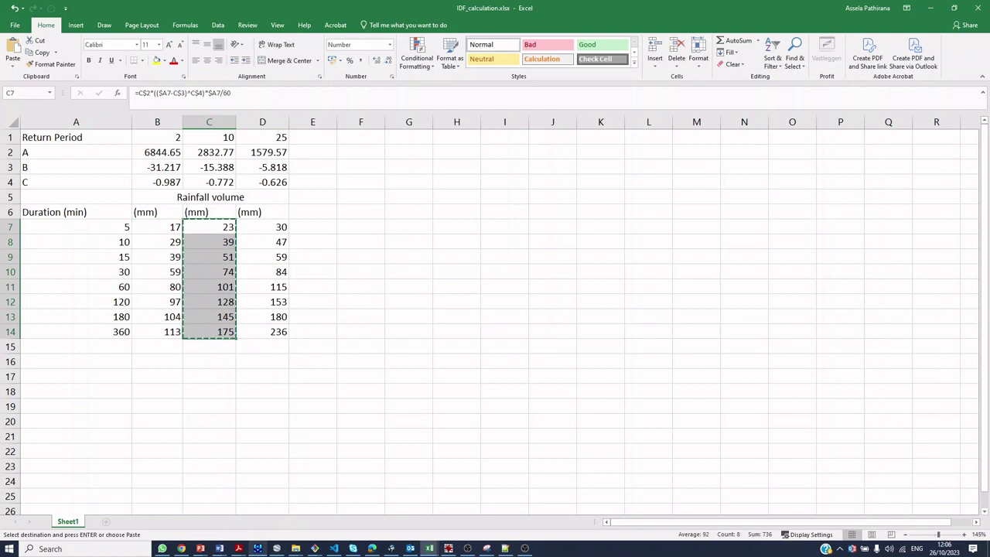
left_click(257, 549)
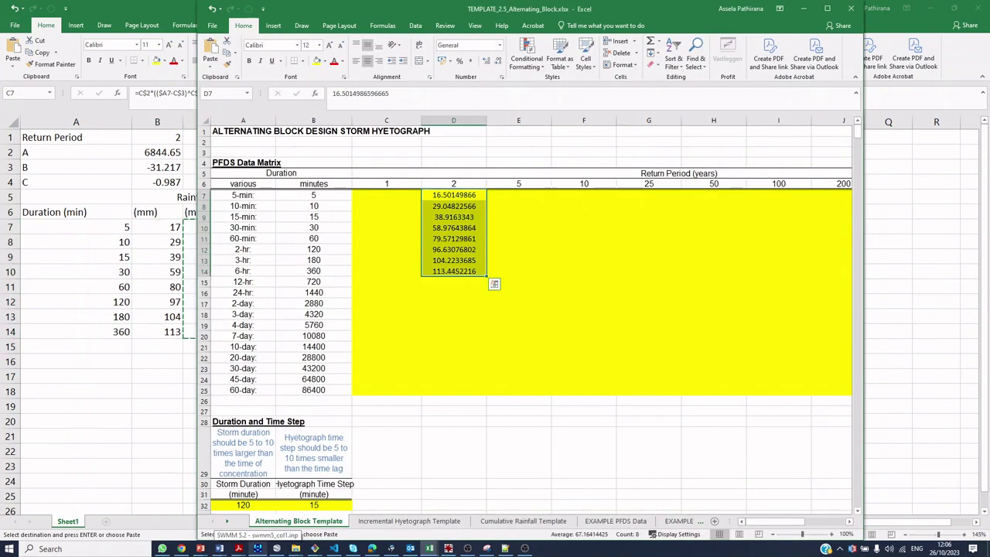
left_click(581, 194)
right_click(585, 198)
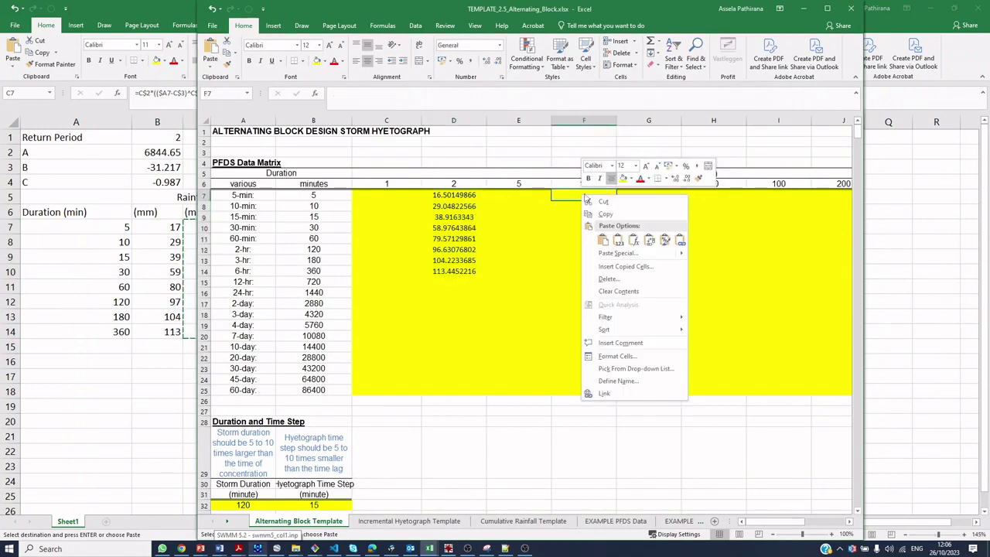
left_click(618, 239)
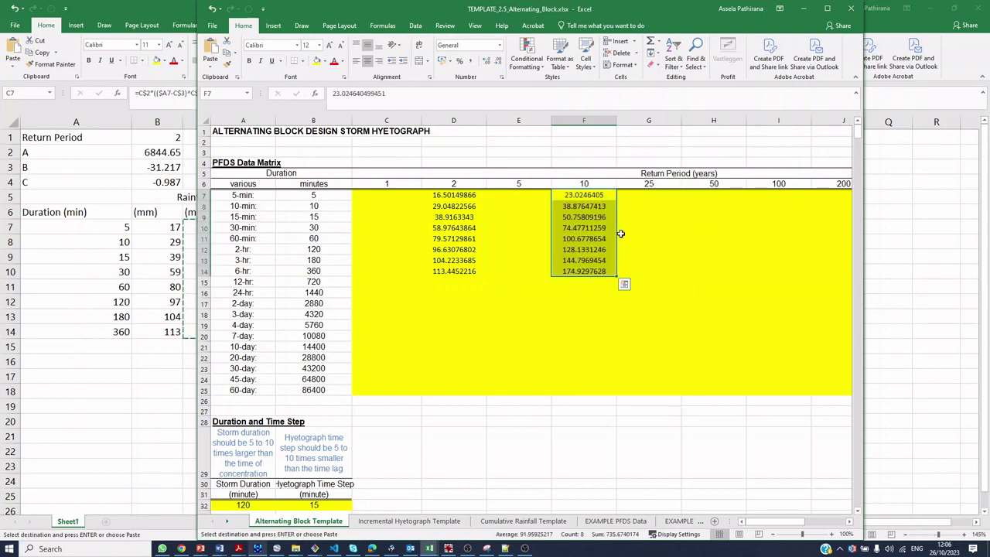
Copy the 25-year depths D7:D14 and paste them as values into G7:G14.
left_click(182, 324)
left_click_drag(275, 227, 278, 333)
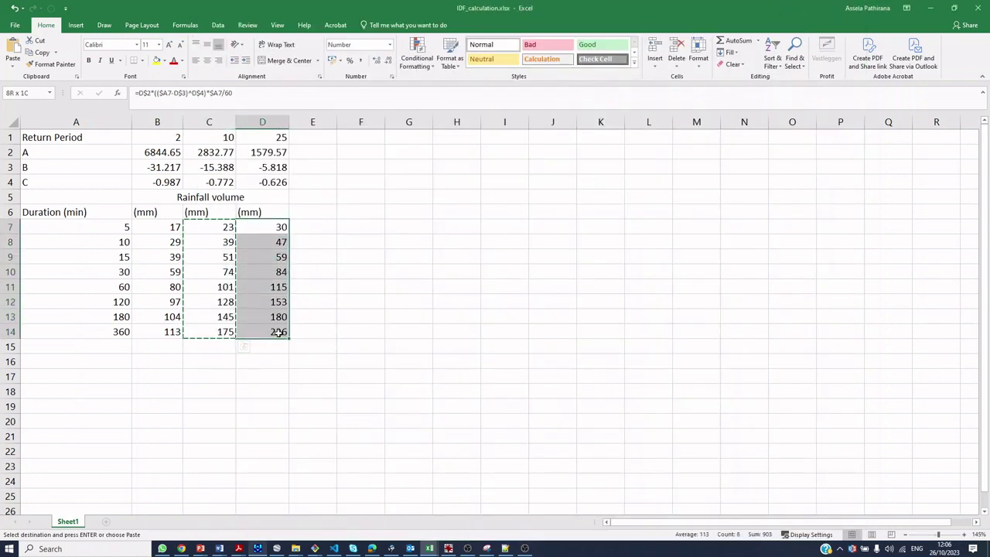
key("ctrl+c")
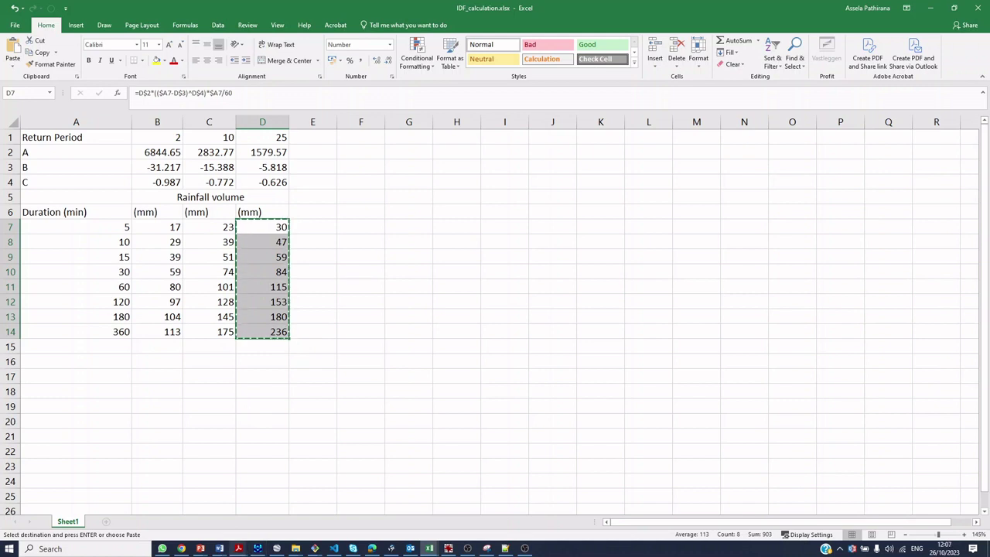
left_click(238, 548)
key("alt+Tab")
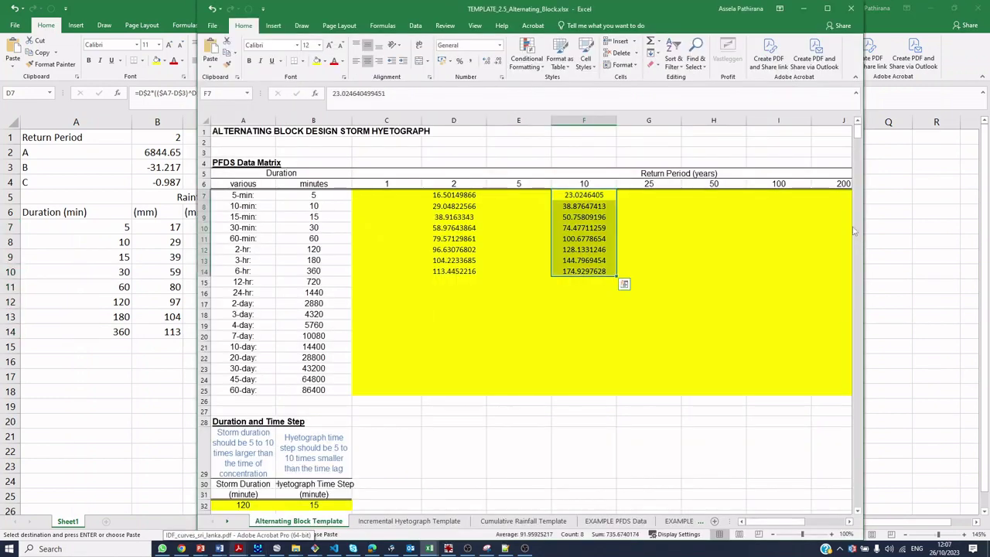
right_click(647, 195)
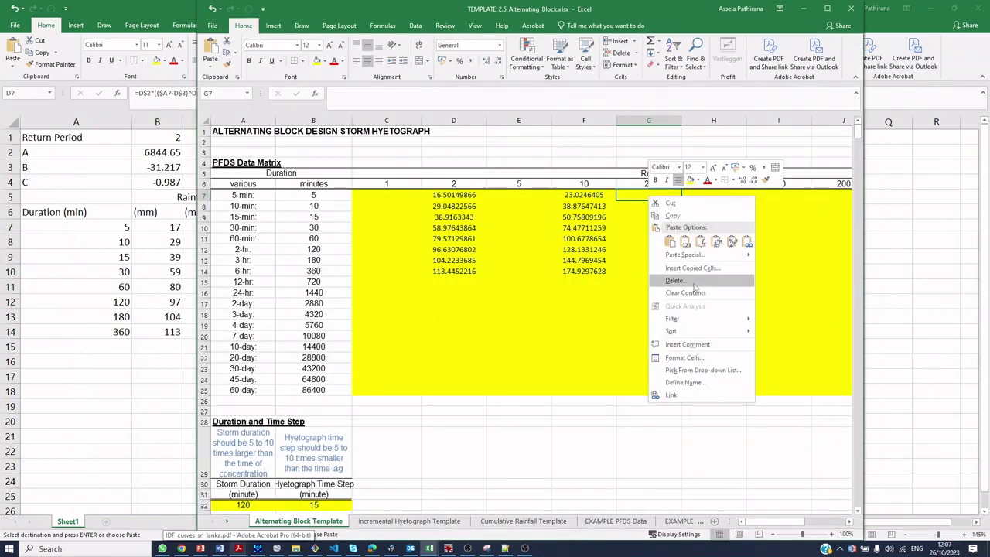
left_click(686, 243)
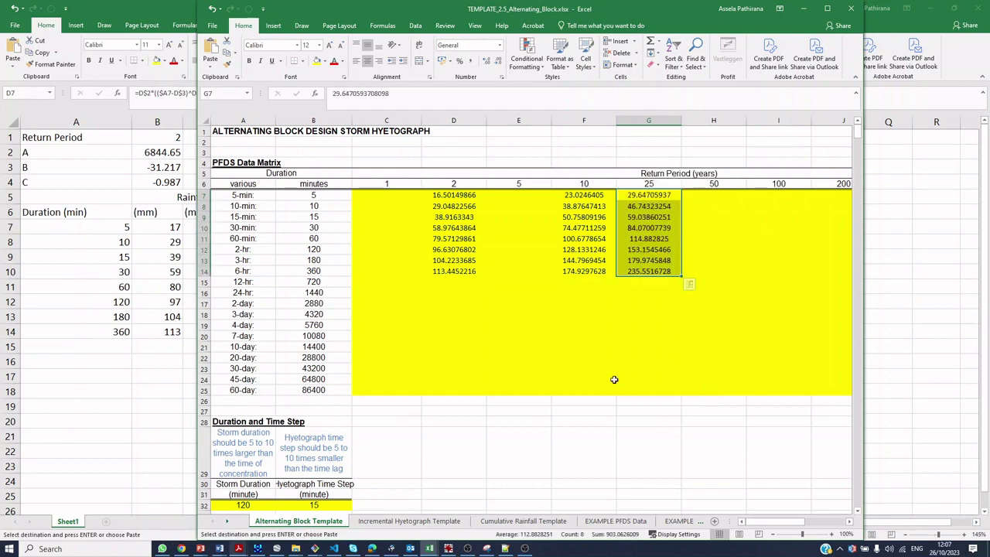
Enter a 120-minute storm duration in A32 and a 15-minute time step in B32.
scroll(551, 362, "down", 1)
scroll(548, 368, "down", 2)
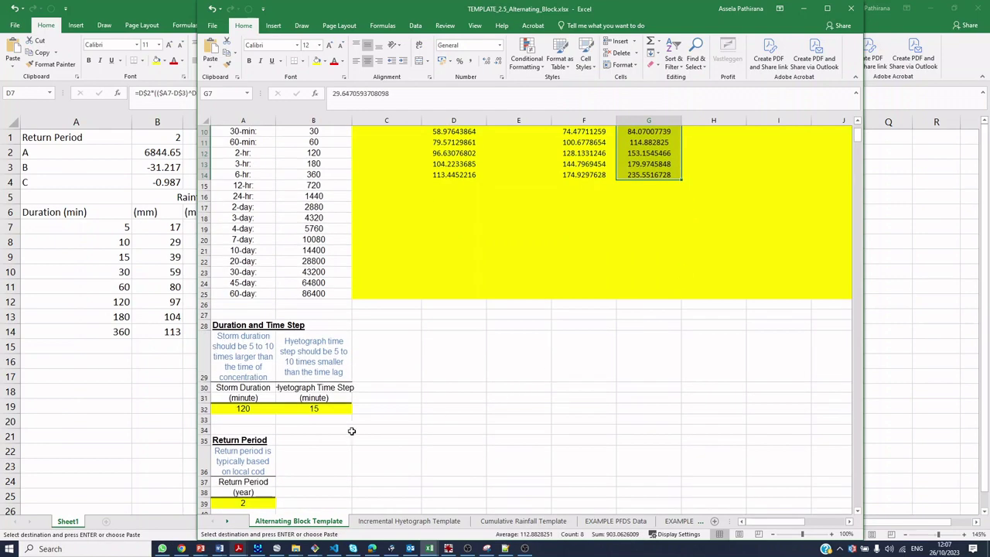
left_click(241, 409)
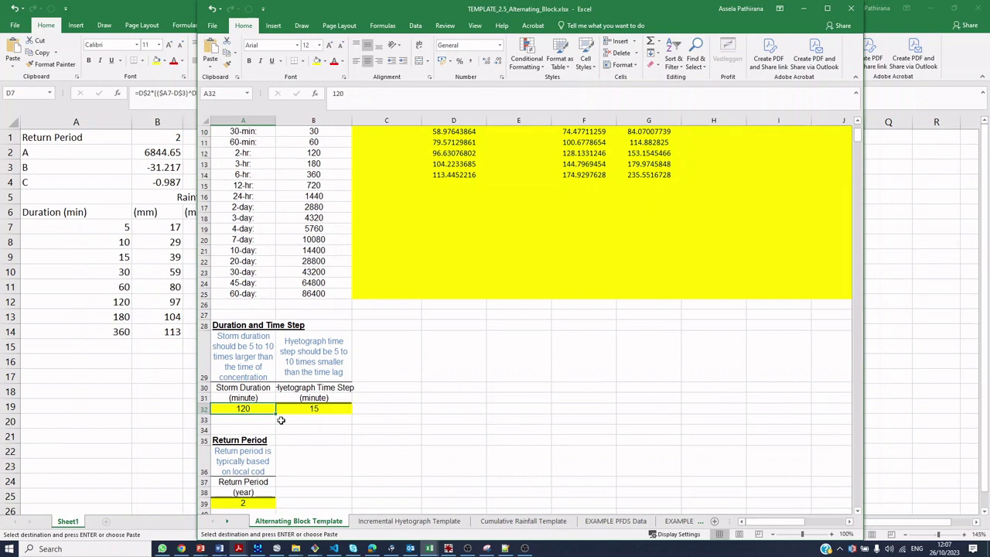
type("1")
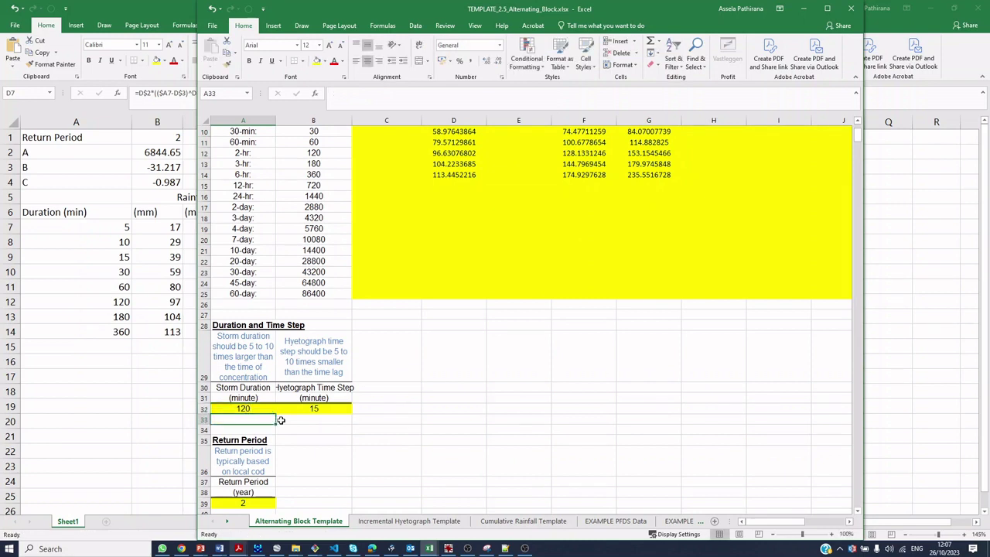
key("Tab")
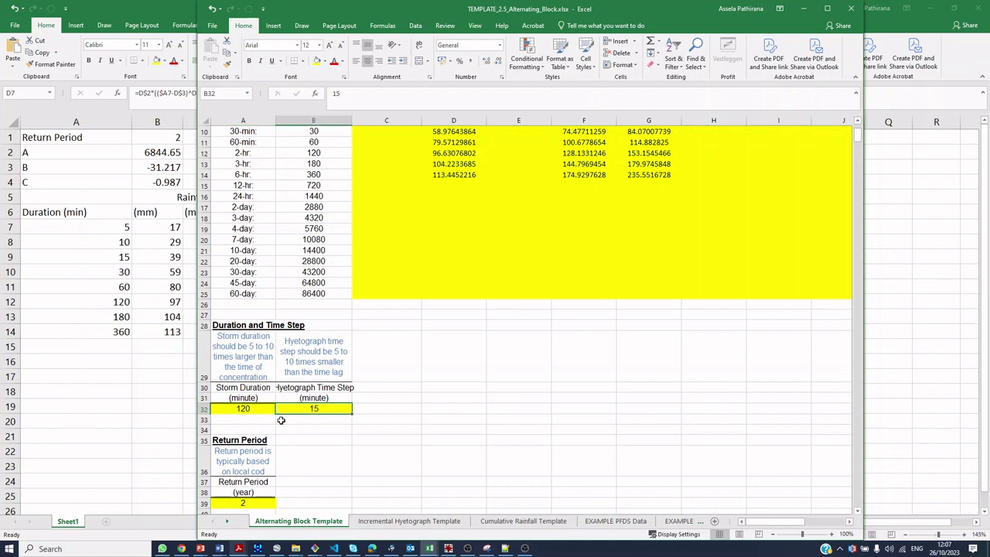
type("1")
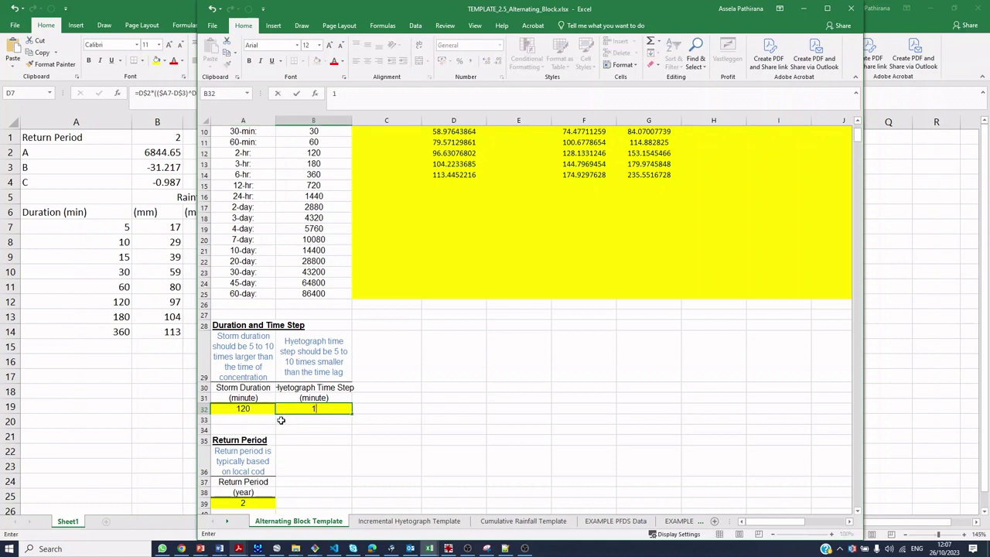
key("Return")
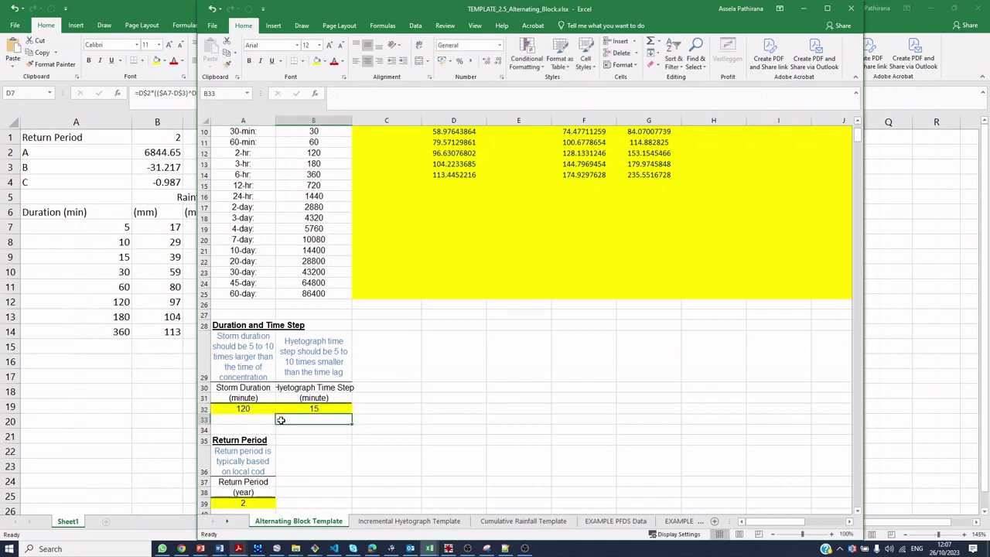
Set the return period in A39 to 10 years.
key("Return")
key("Return")
key("Return")
key("Down")
key("Down")
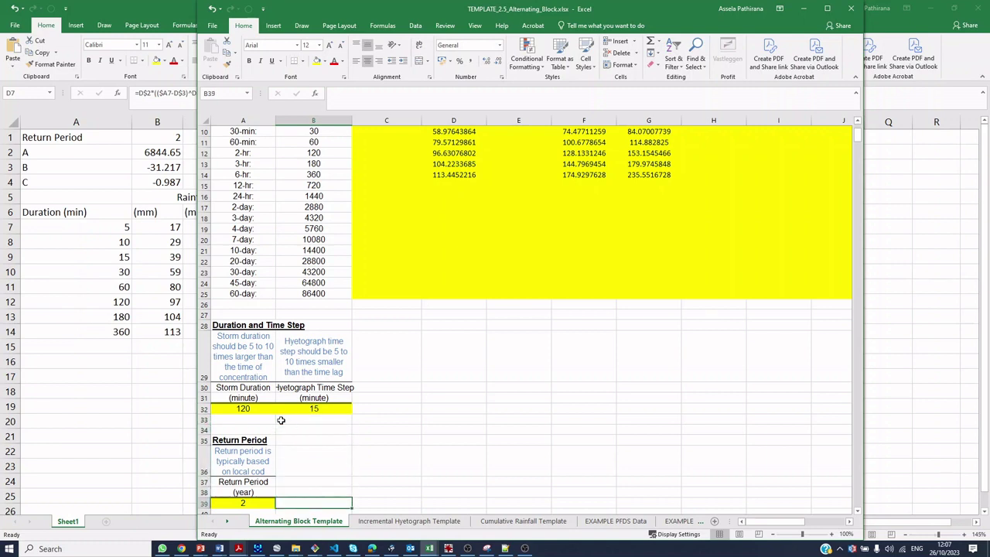
key("Down")
key("Left")
type("1")
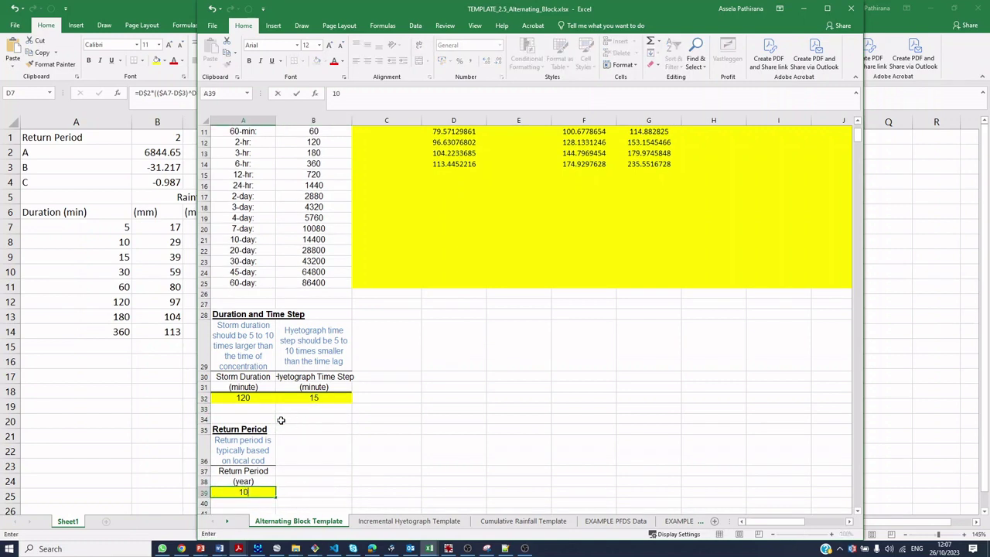
type("0")
key("Return")
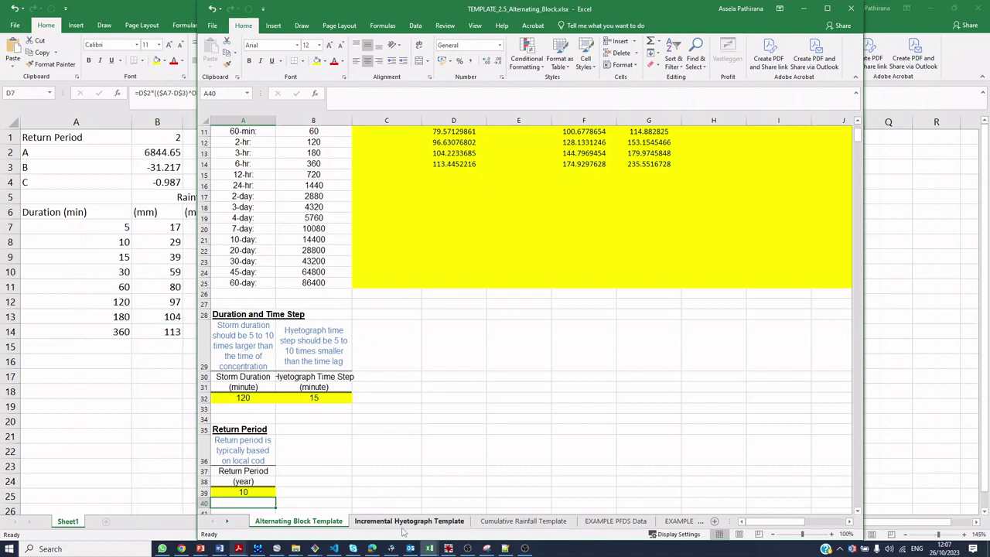
Look at the Incremental Hyetograph chart, then scroll to the Hyetograph Calculations tables.
left_click(408, 520)
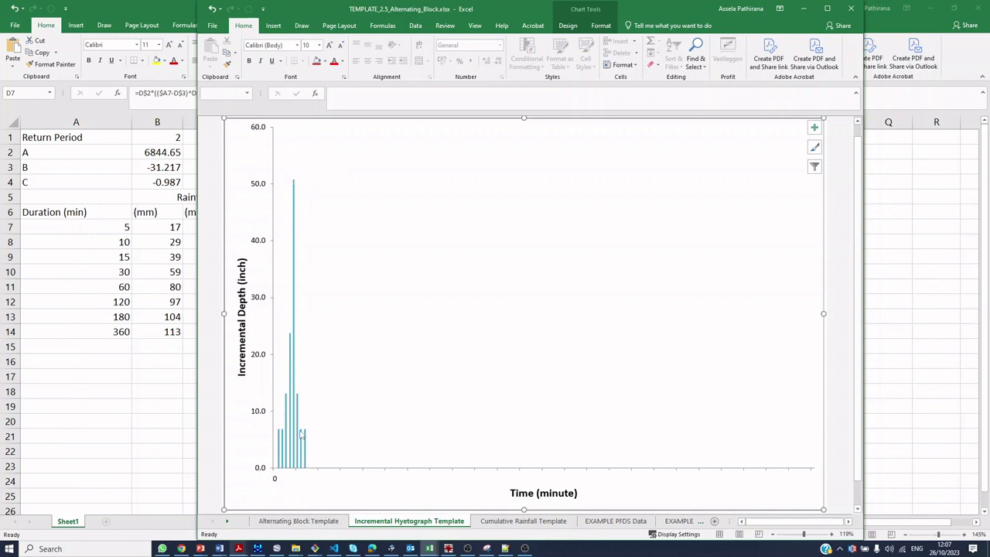
left_click(314, 523)
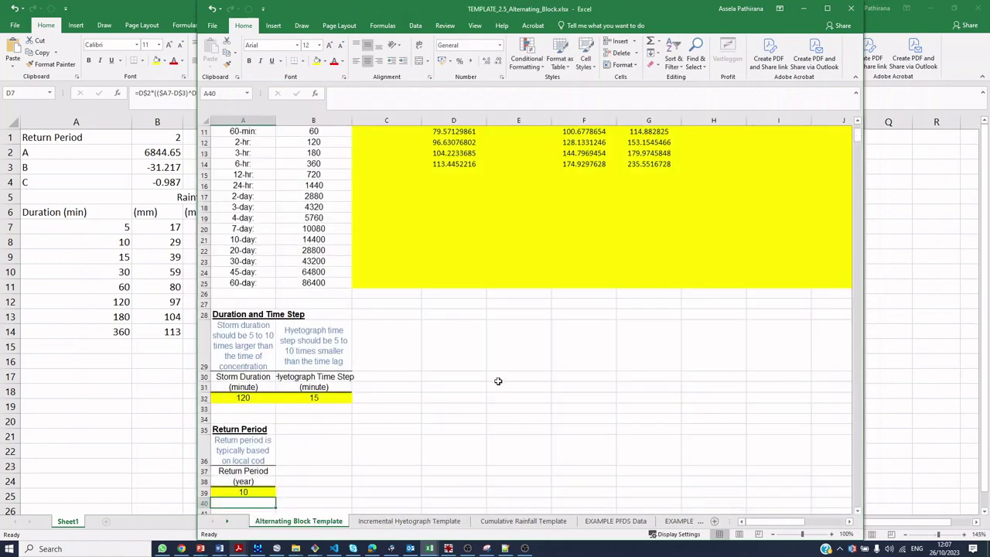
scroll(498, 380, "down", 3)
scroll(510, 387, "down", 4)
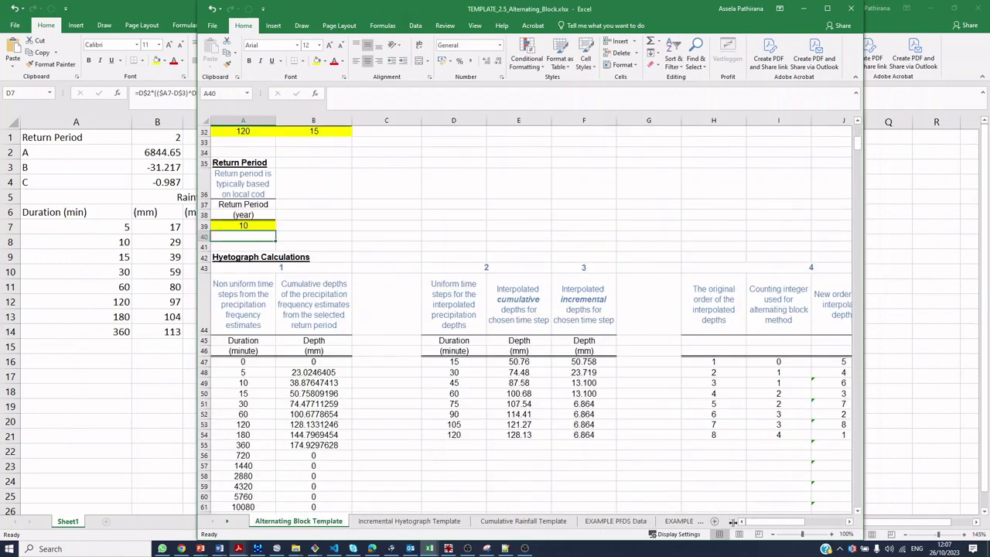
left_click_drag(754, 523, 802, 528)
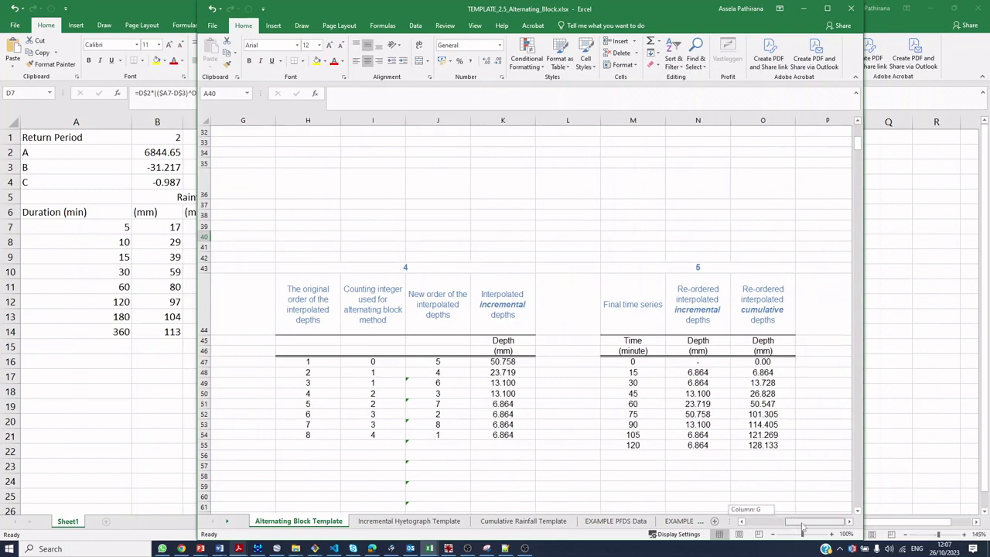
scroll(697, 415, "down", 1)
Select the re-ordered 15-minute times and depths in M48:N55.
left_click(686, 301)
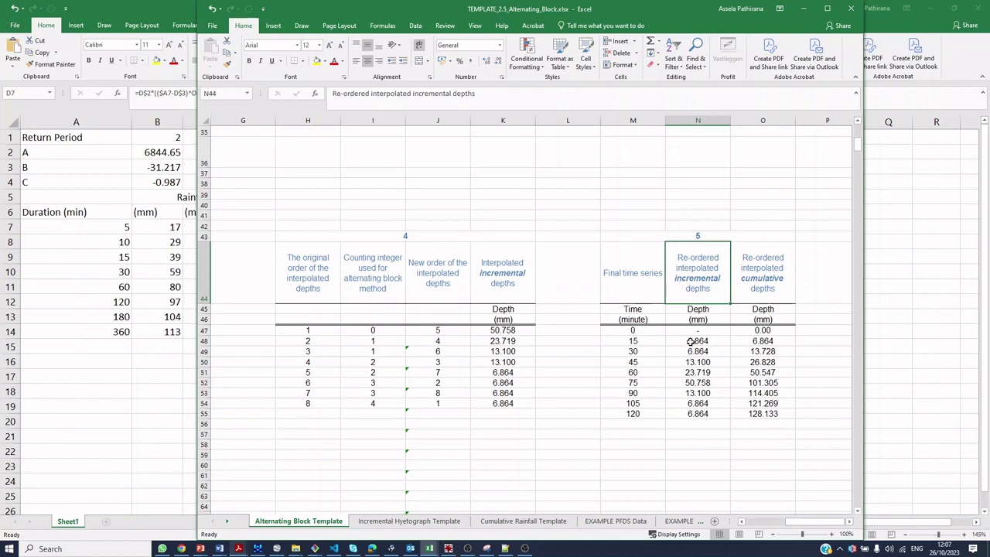
left_click_drag(691, 341, 696, 414)
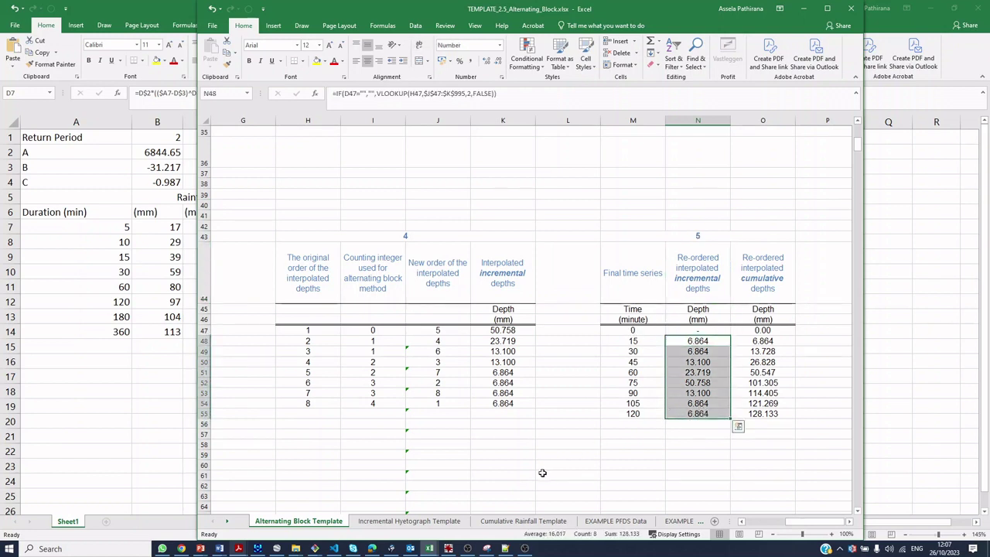
left_click(667, 441)
left_click_drag(648, 343, 691, 418)
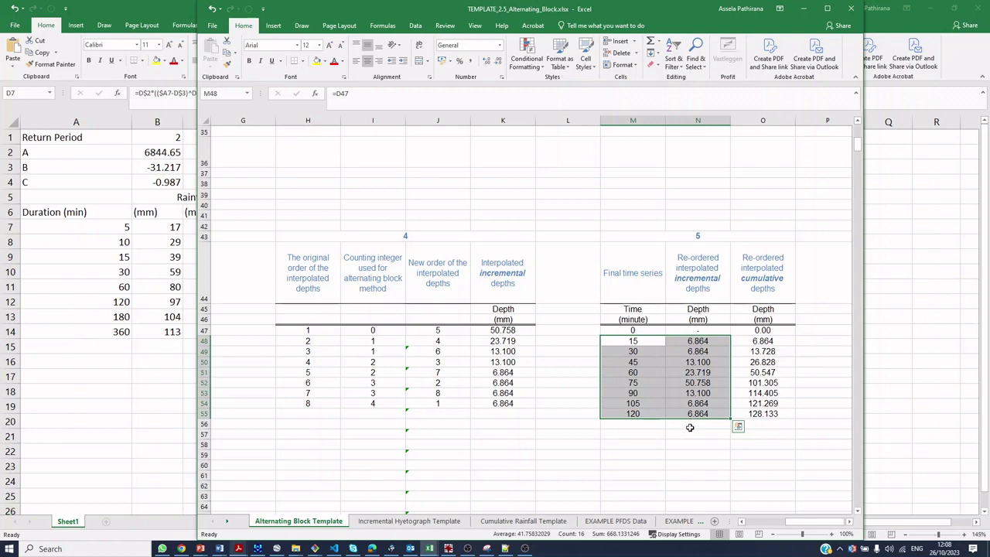
Change the A39 return period to 2 years and review the recalculated depths in columns M–O.
left_click_drag(793, 525, 754, 525)
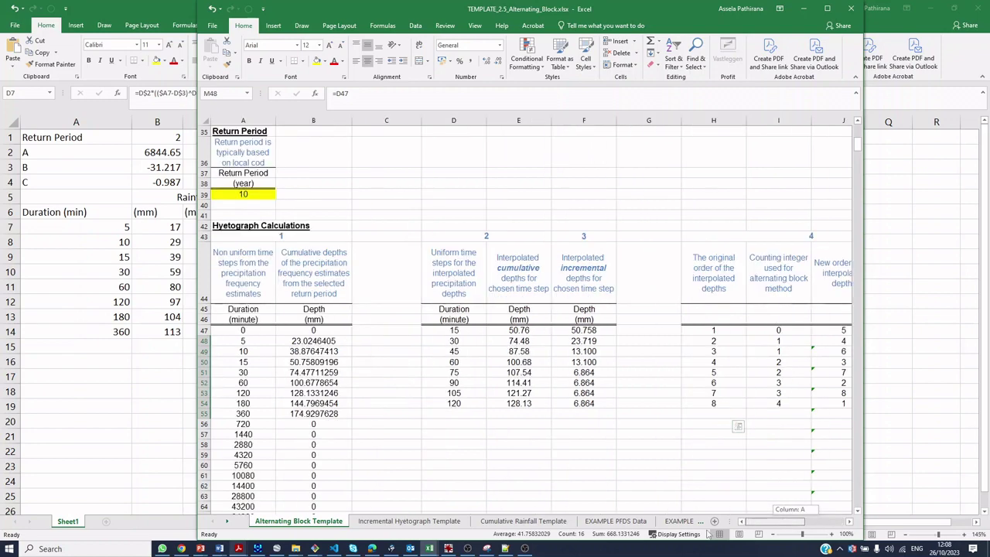
left_click(261, 194)
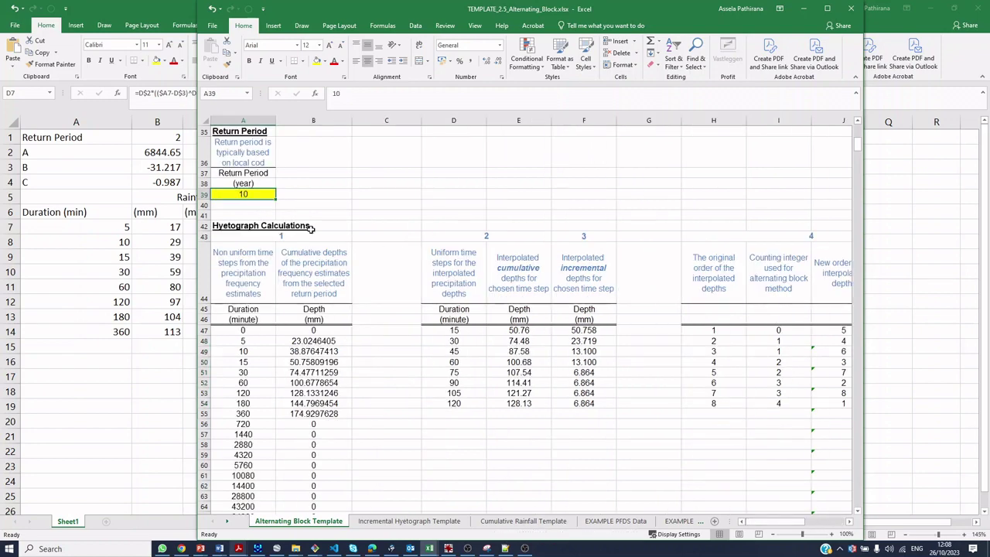
type("2")
left_click(379, 361)
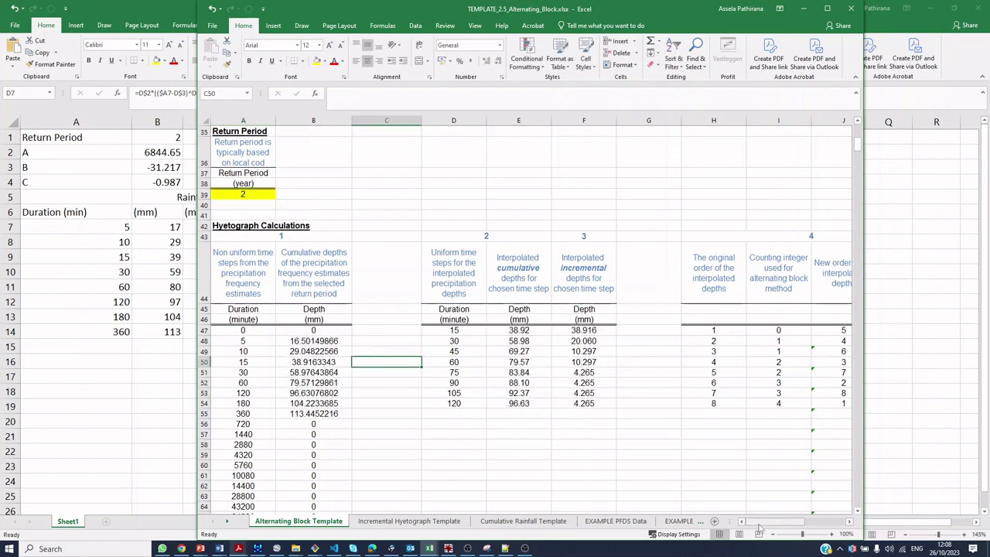
left_click_drag(754, 523, 794, 523)
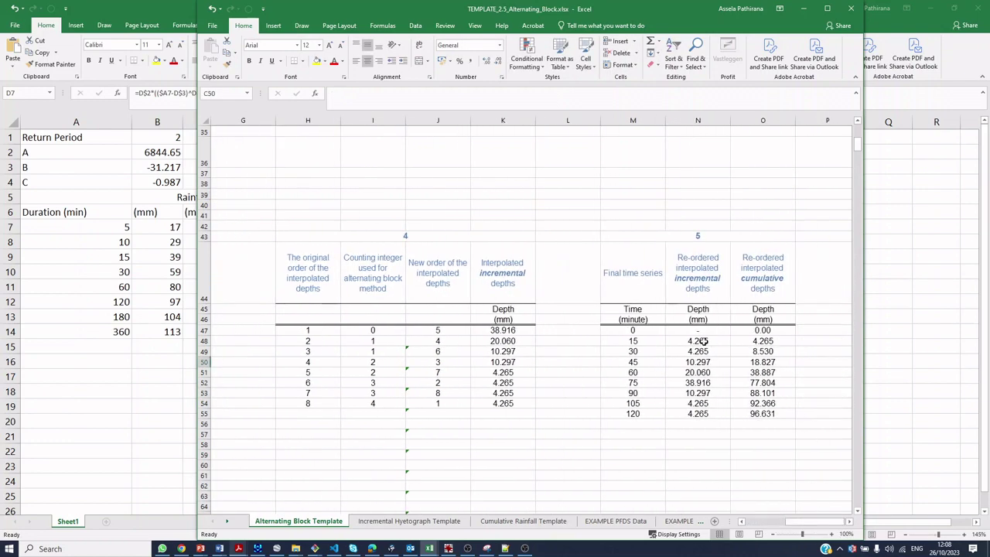